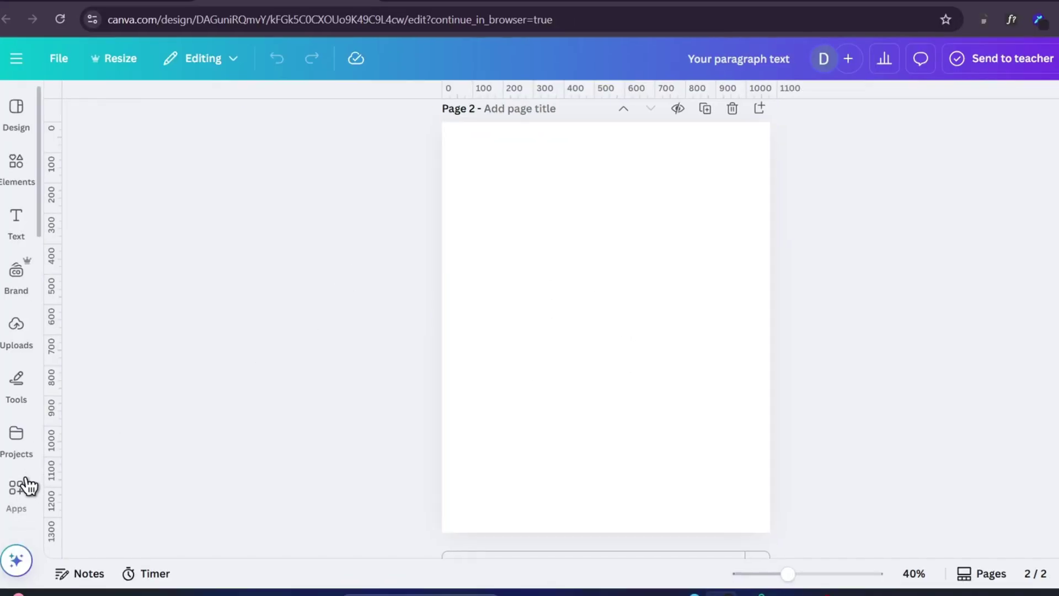
Step: Fill the word NATURE with the page's sunlit meadow photo using the FontFrame app
left_click(27, 486)
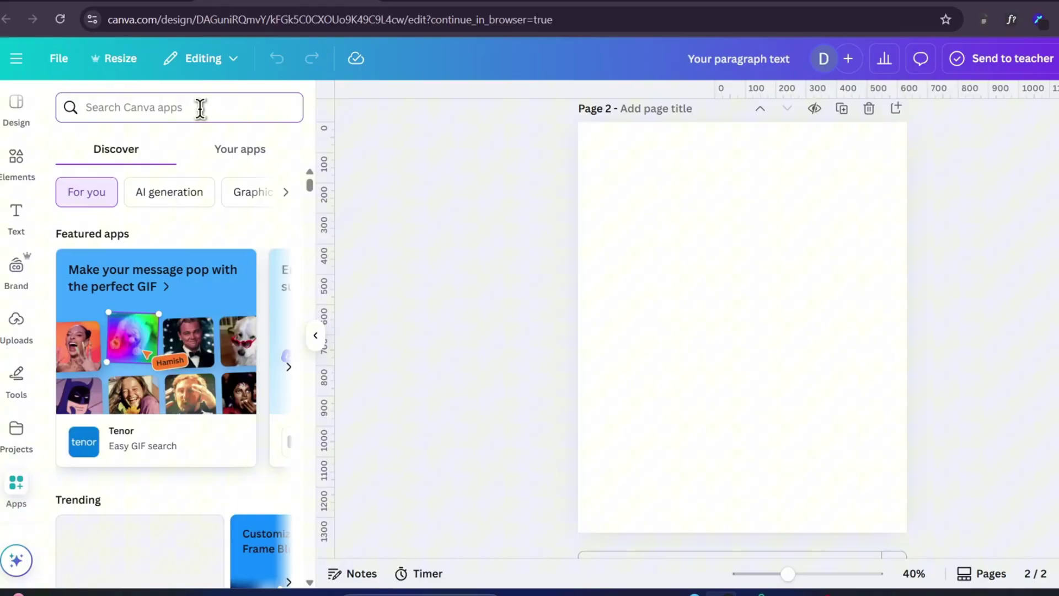
left_click(199, 106)
type("font")
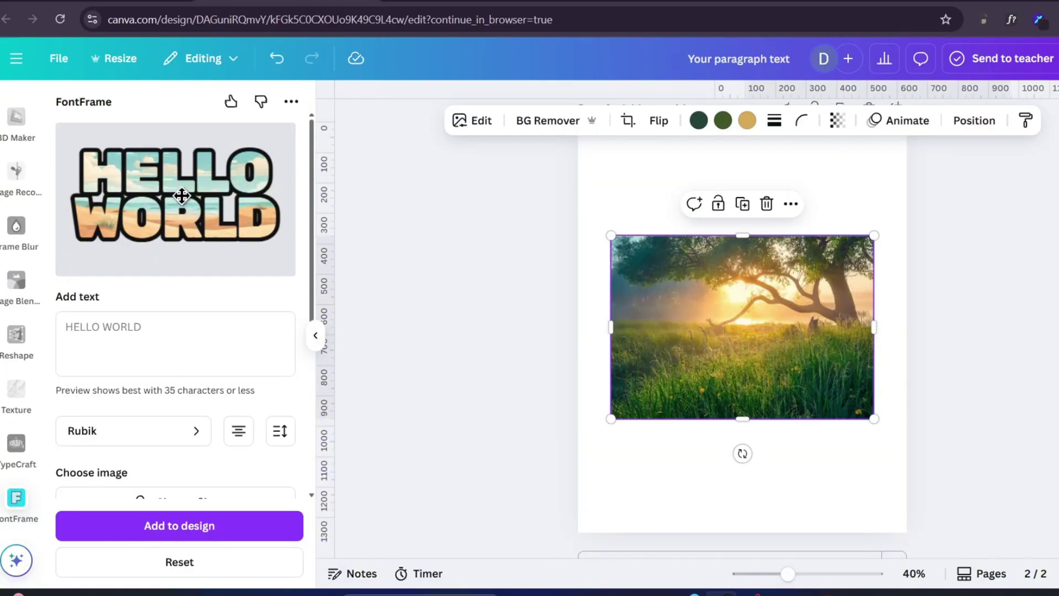
left_click(152, 331)
type("NATURE")
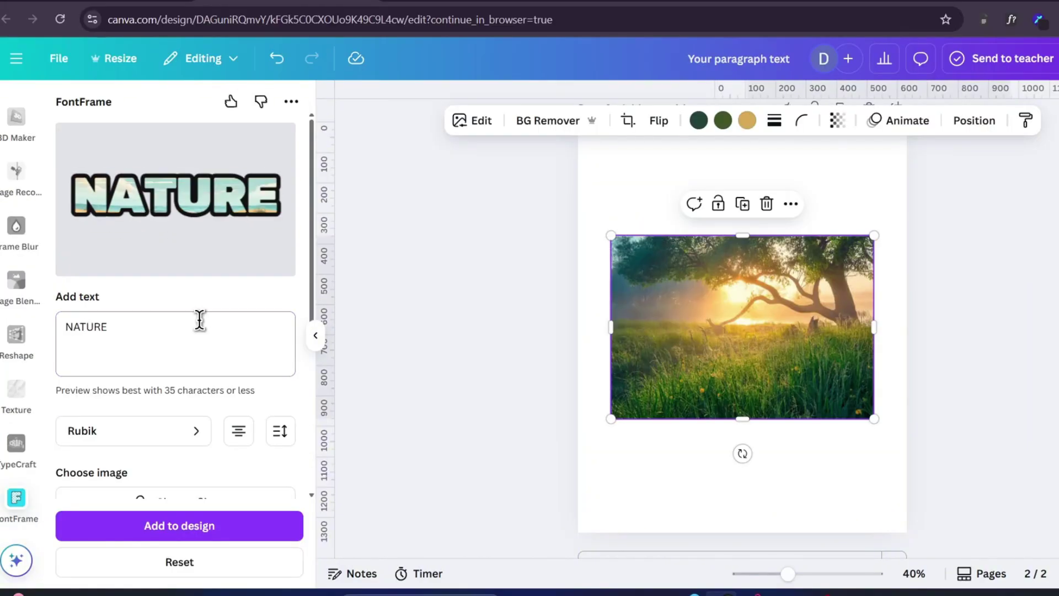
scroll(199, 320, "down", 3)
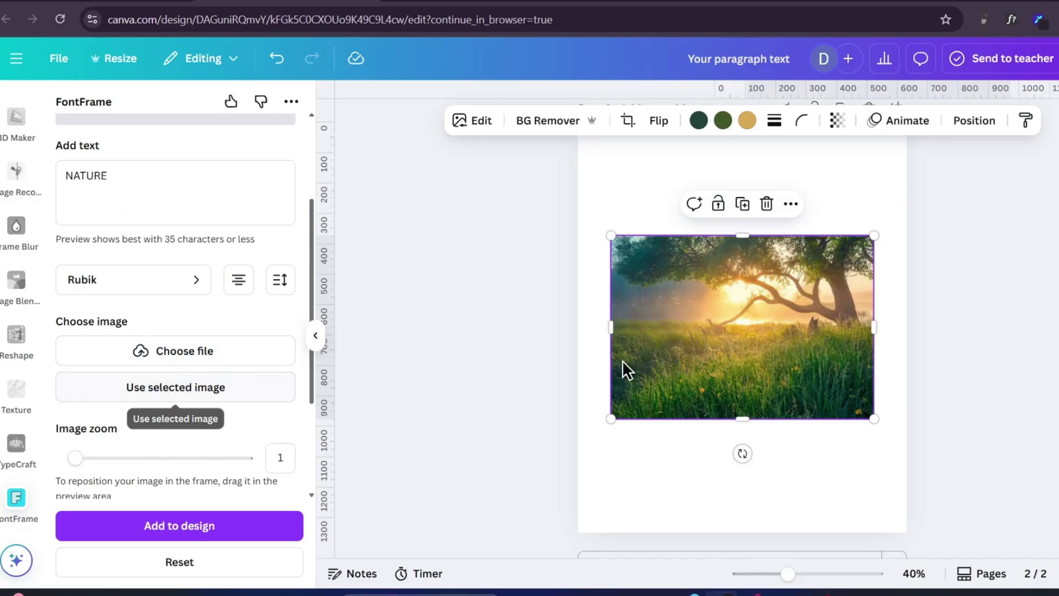
left_click(169, 386)
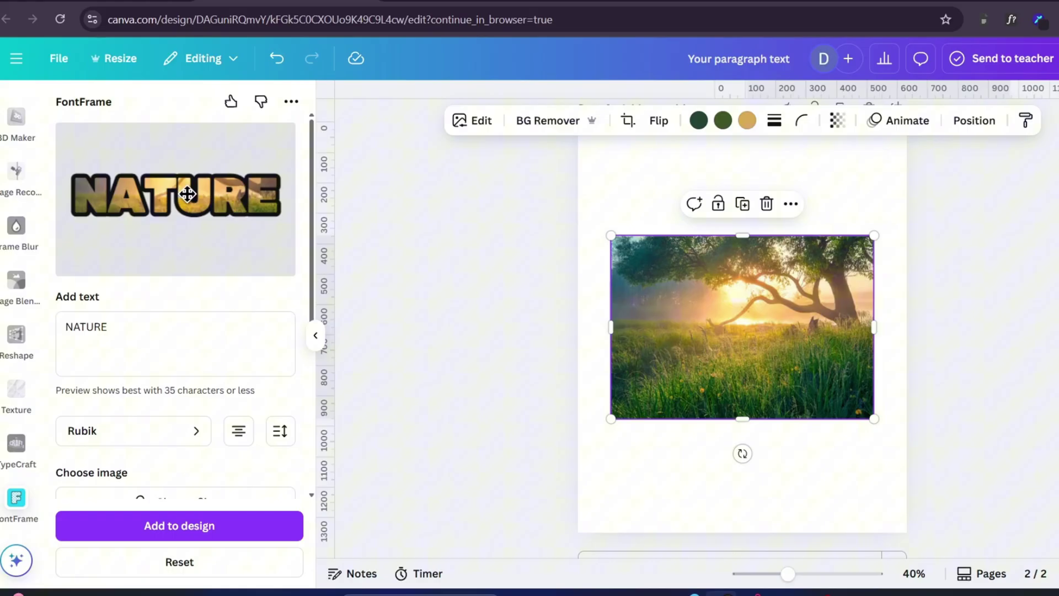
Step: Browse FontFrame fonts, then tighten NATURE's letter spacing and adjust the image zoom
left_click(144, 431)
scroll(138, 358, "down", 5)
left_click(135, 314)
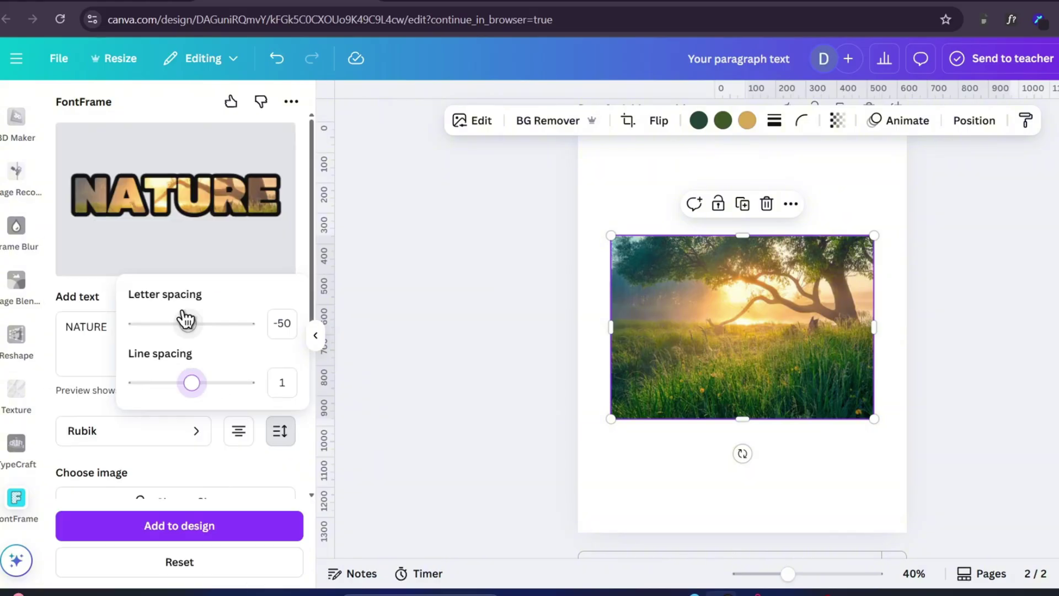
mouse_move(184, 324)
left_mouse_down()
mouse_move(226, 330)
mouse_move(163, 325)
left_mouse_up()
left_click(206, 193)
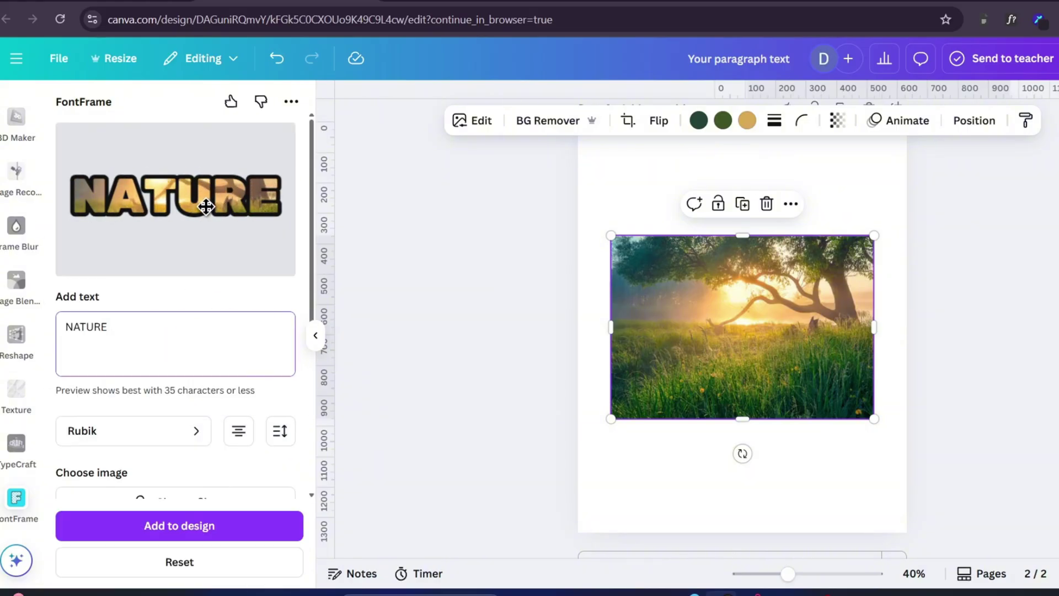
scroll(122, 346, "down", 5)
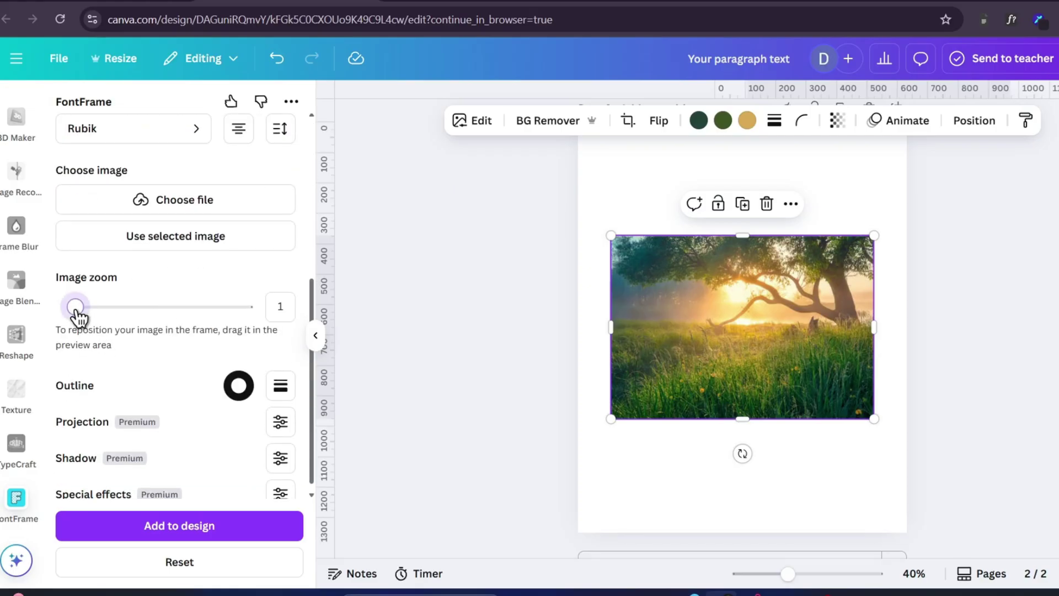
scroll(127, 320, "up", 5)
left_click_drag(111, 317, 88, 307)
scroll(127, 320, "down", 5)
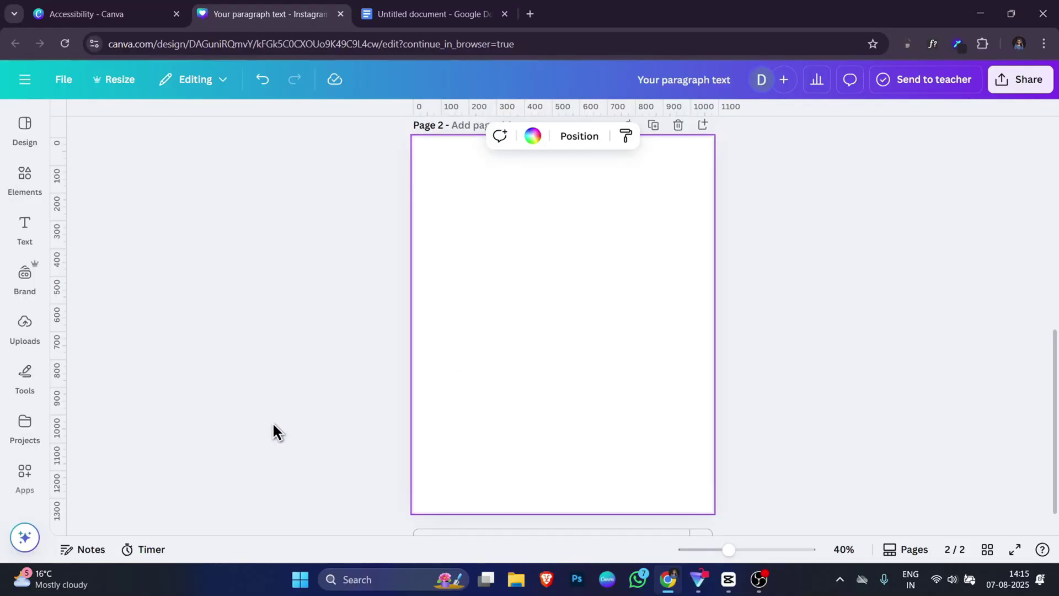
Step: Open the TypeGradient app and enter the word TEXT
left_click(25, 469)
left_click(271, 124)
type("TYPEGR")
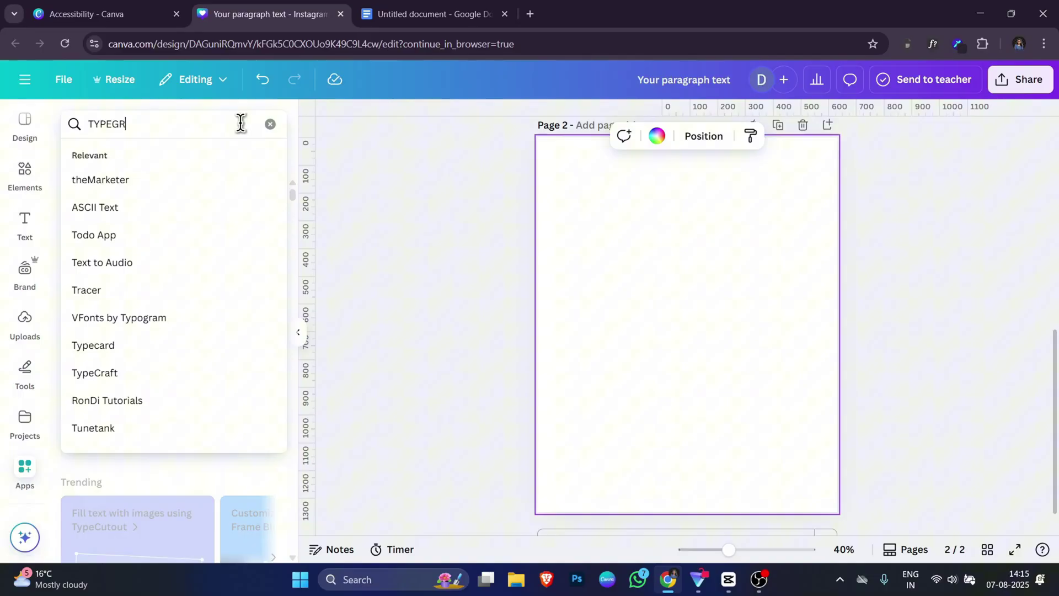
type("A")
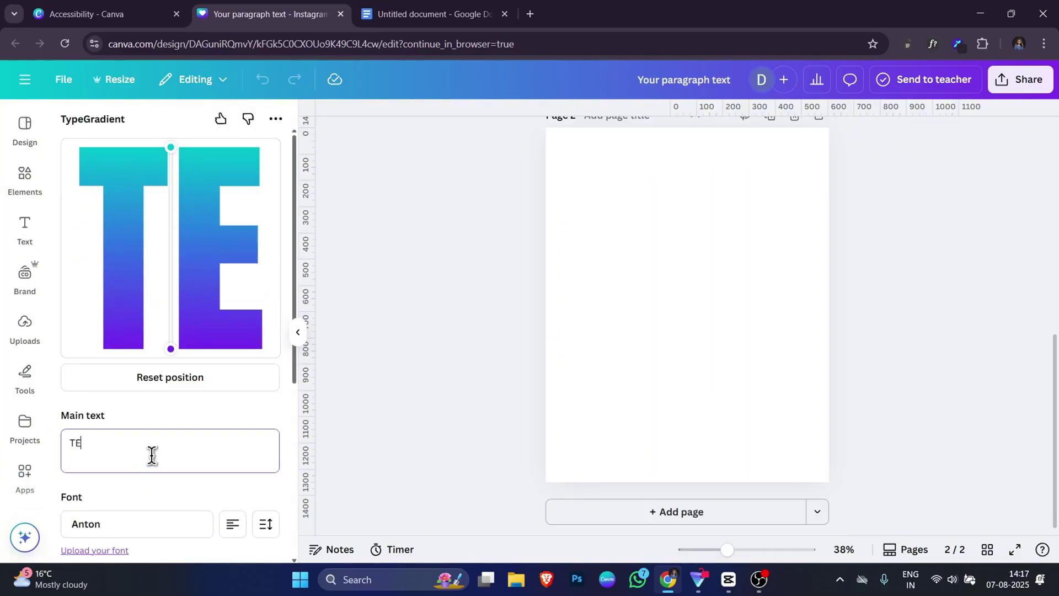
type("XT")
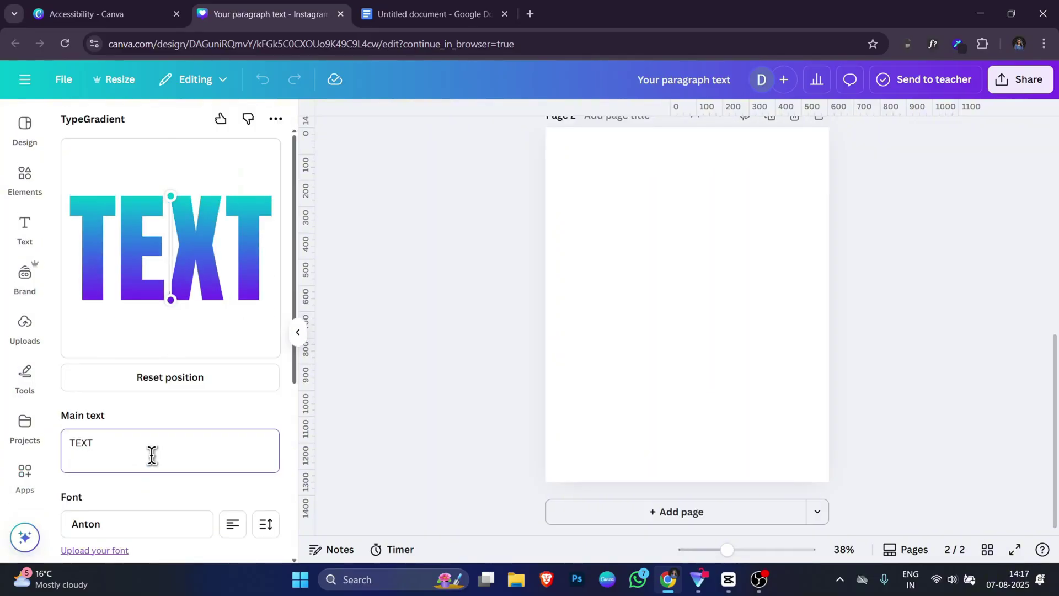
scroll(152, 452, "down", 5)
Step: Set the gradient stops to red, orange and yellow
left_click(69, 437)
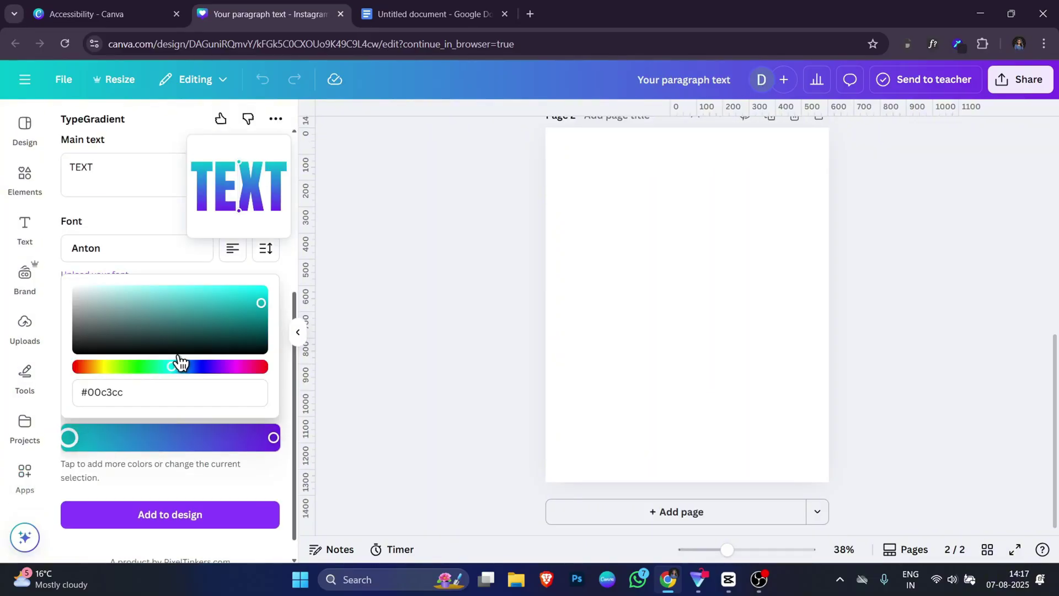
left_click(57, 366)
scroll(137, 419, "down", 1)
left_click(137, 412)
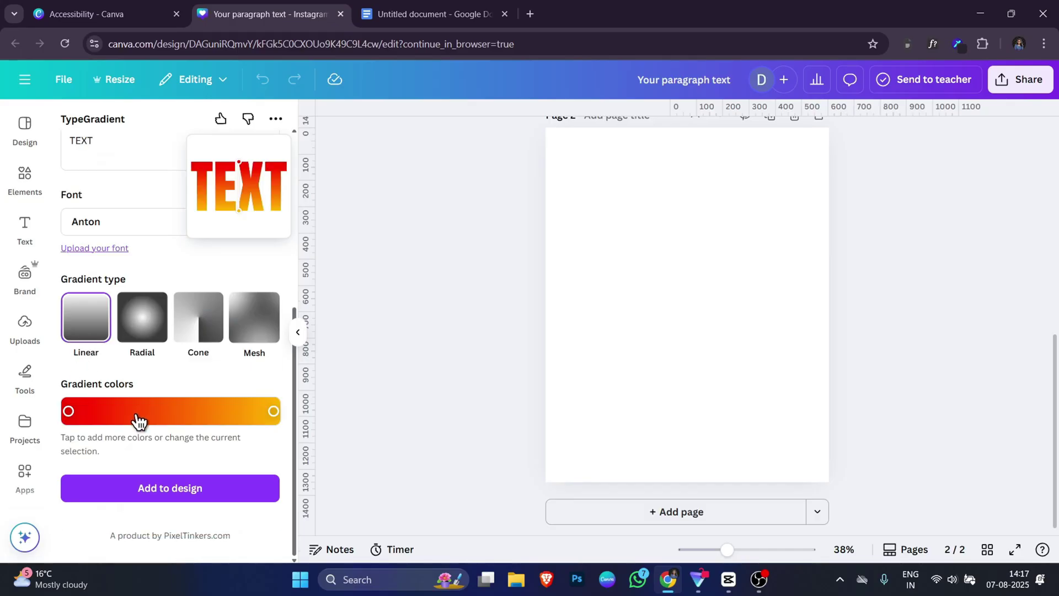
left_click(212, 414)
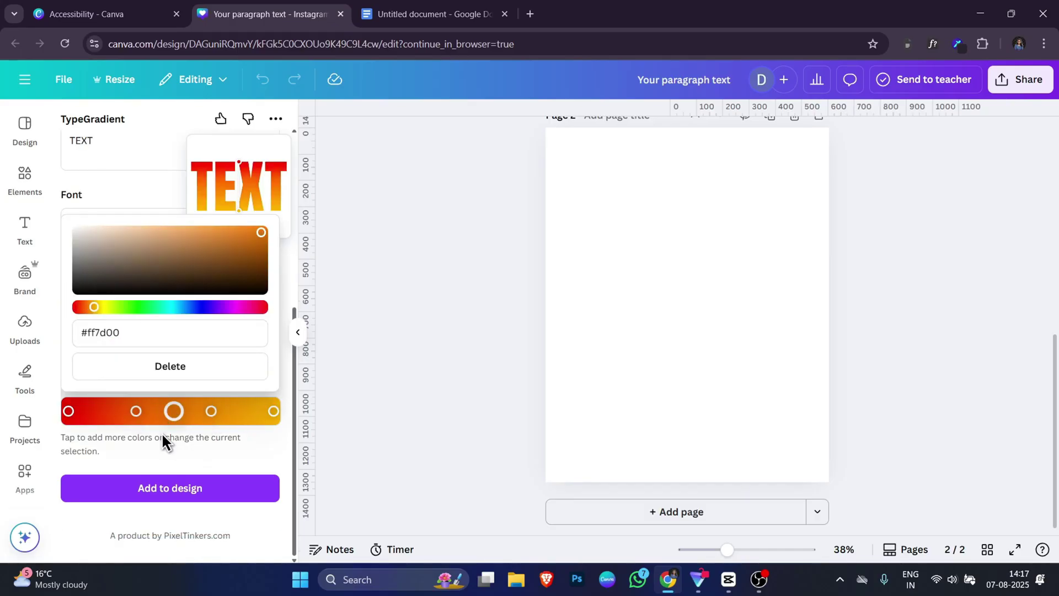
scroll(164, 441, "up", 5)
Step: Reposition the gradient handles, starting yellow at lower left and ending red at upper right
left_click_drag(173, 191, 171, 174)
left_click_drag(166, 319, 90, 243)
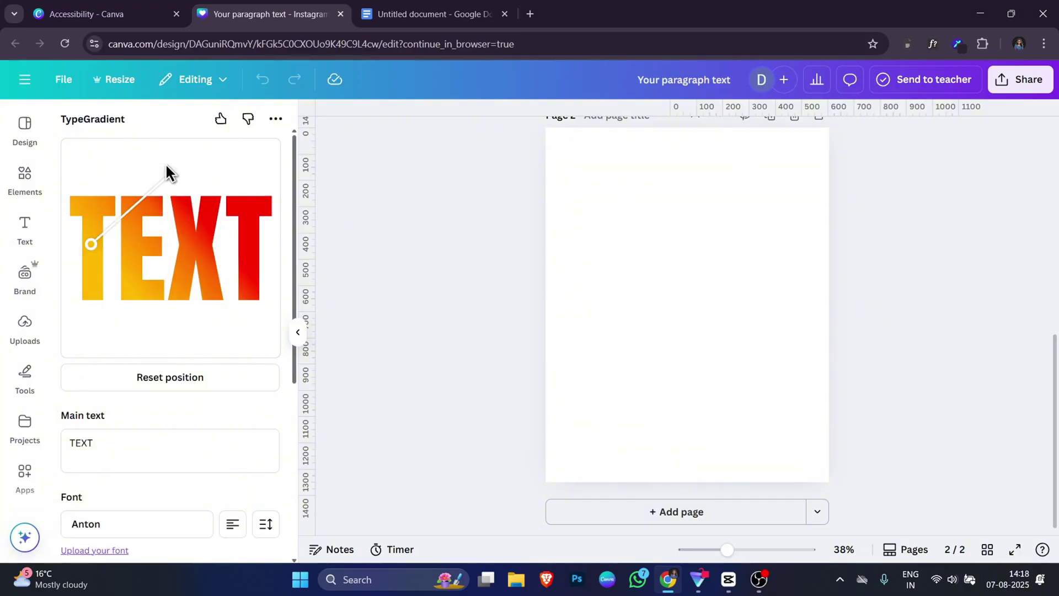
left_click_drag(170, 174, 184, 182)
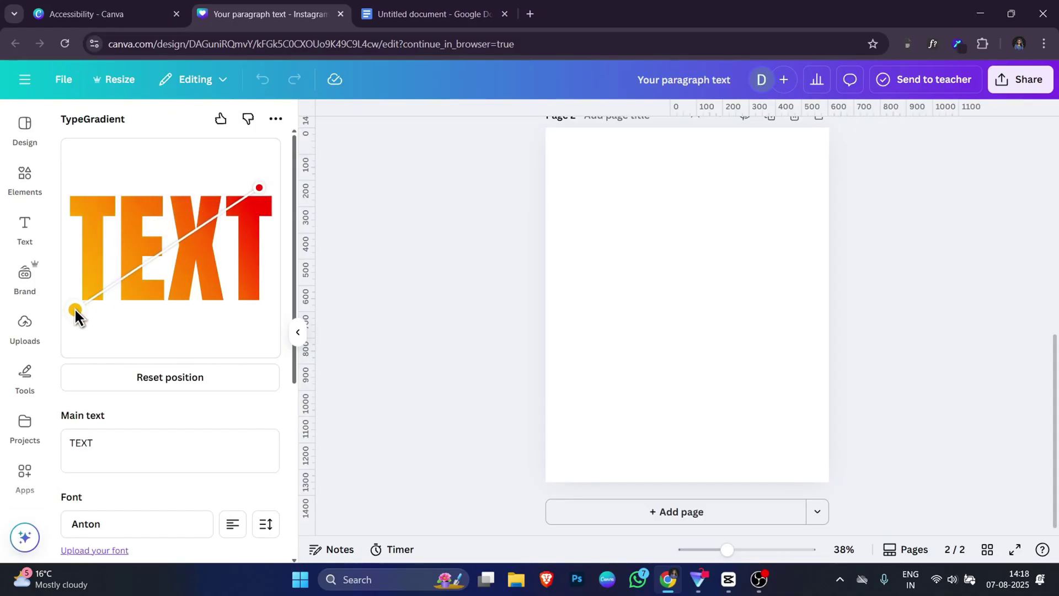
left_click_drag(75, 313, 96, 277)
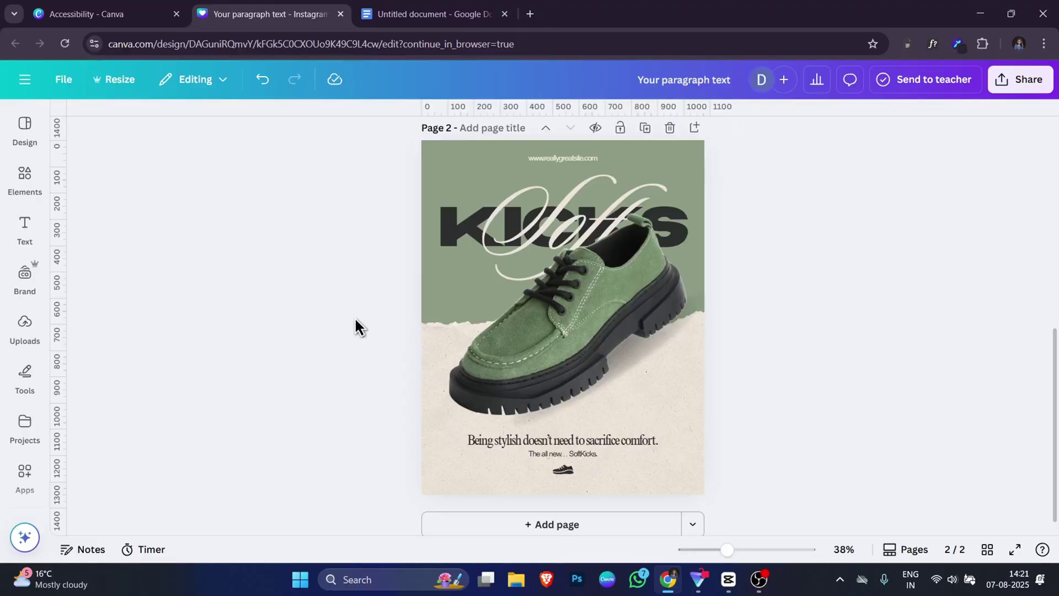
Step: Look up Nike's brand logos in the Brandfetch Logo app
left_click(25, 473)
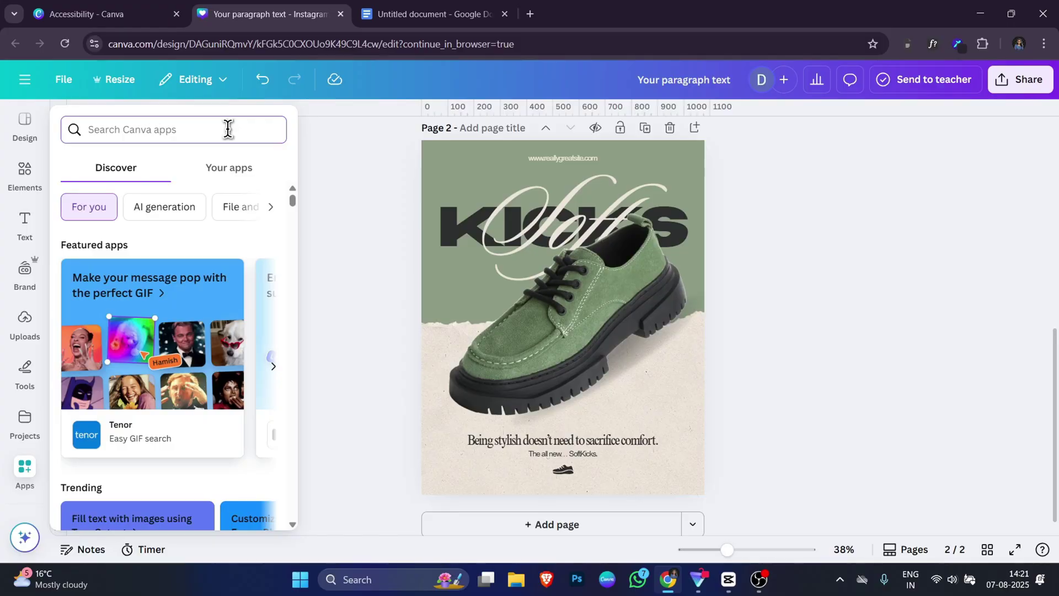
left_click(228, 129)
type("BRANDF")
key("Down")
key("Down")
key("Return")
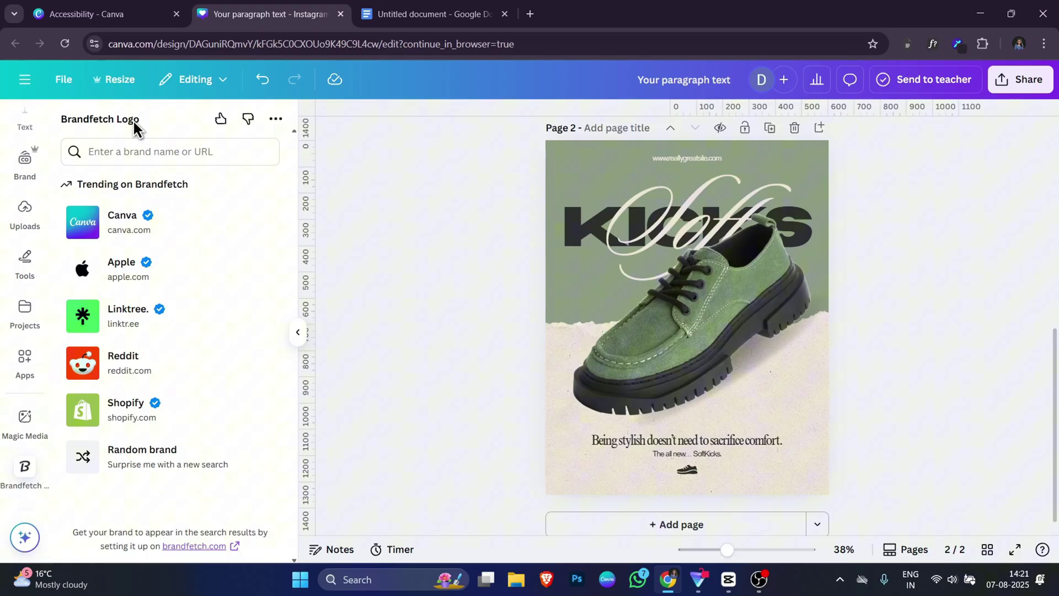
type("NIKE")
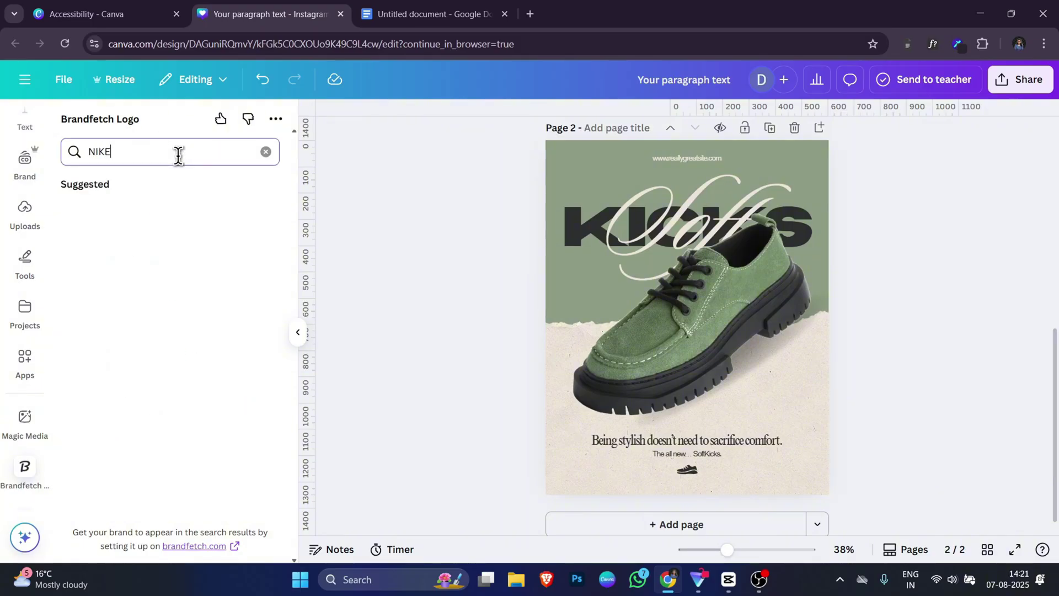
left_click(130, 223)
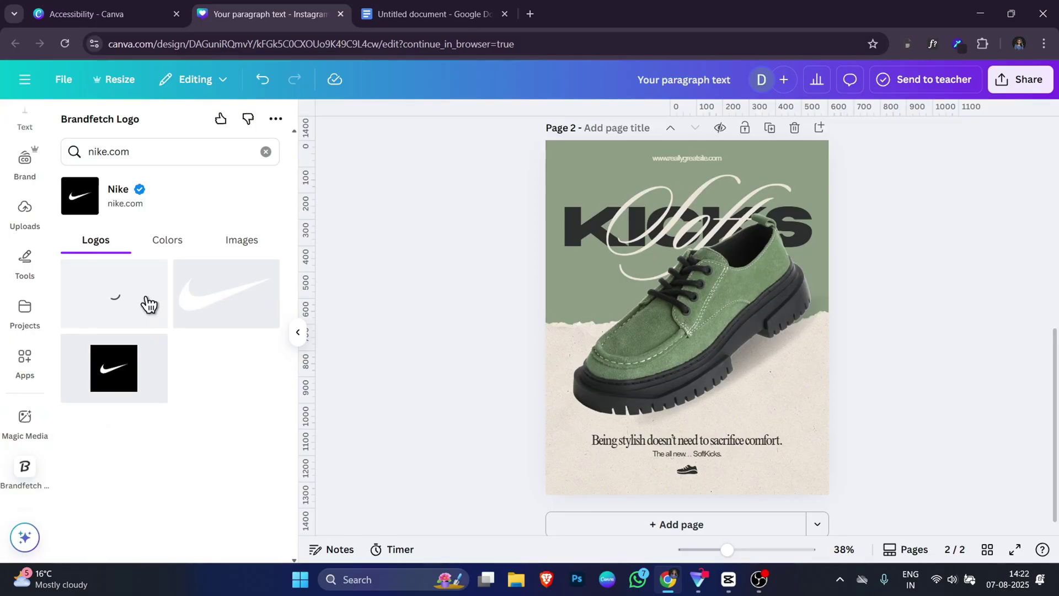
Step: Place the black Nike swoosh on the poster, shrink it and move it to the lower left
left_click_drag(709, 319, 811, 427)
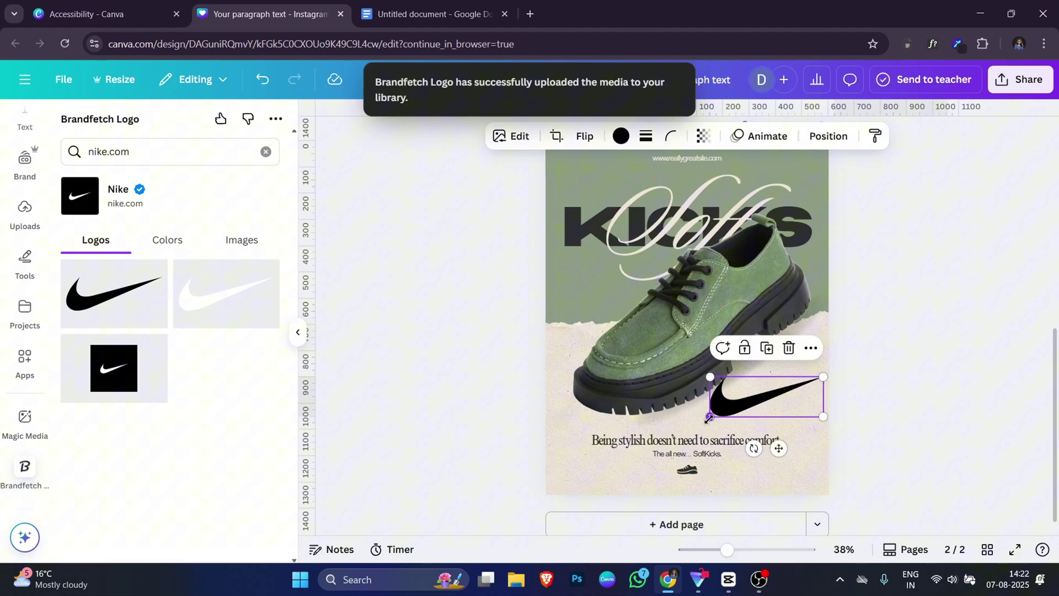
left_click_drag(709, 418, 759, 399)
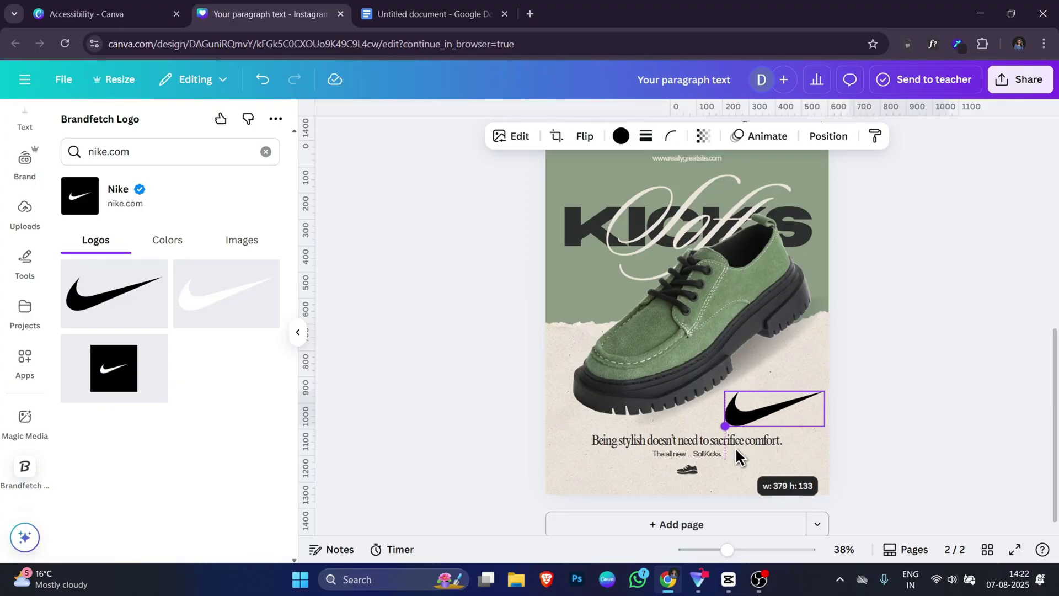
left_click_drag(801, 408, 636, 482)
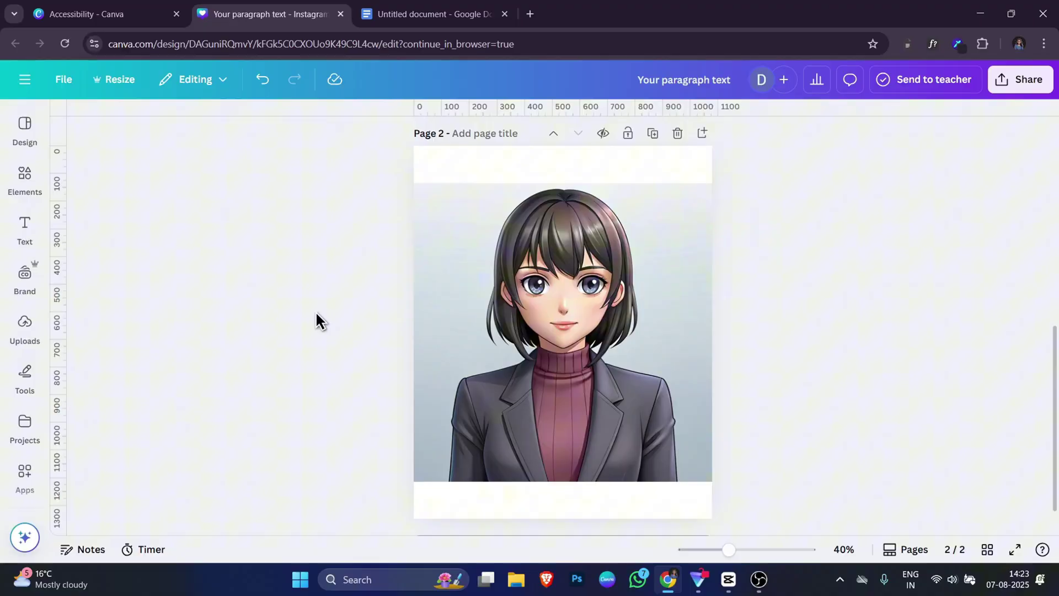
Step: Open the Image Blender app with the anime portrait selected
left_click(25, 472)
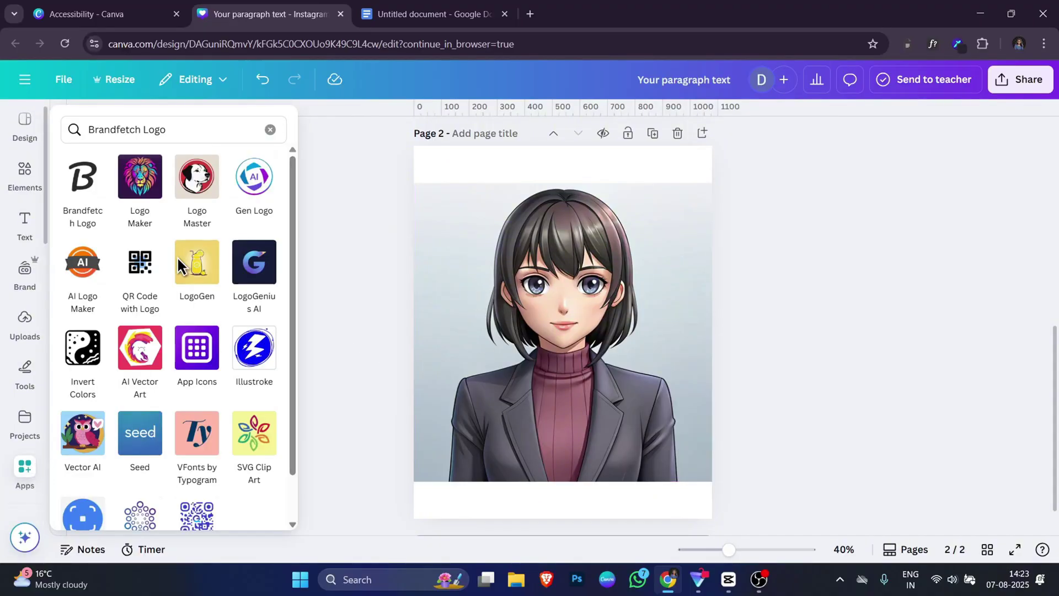
left_click(270, 130)
type("IMAGE BLEN")
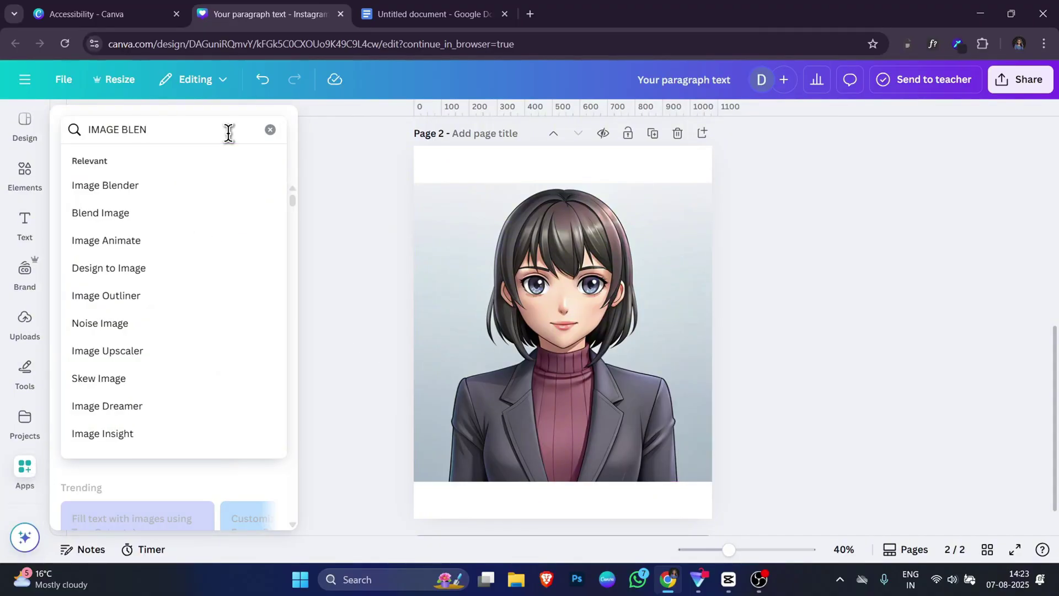
left_click(105, 185)
left_click(686, 335)
Step: Apply a linear blend fading from the face downward, at strength 14
left_click(109, 243)
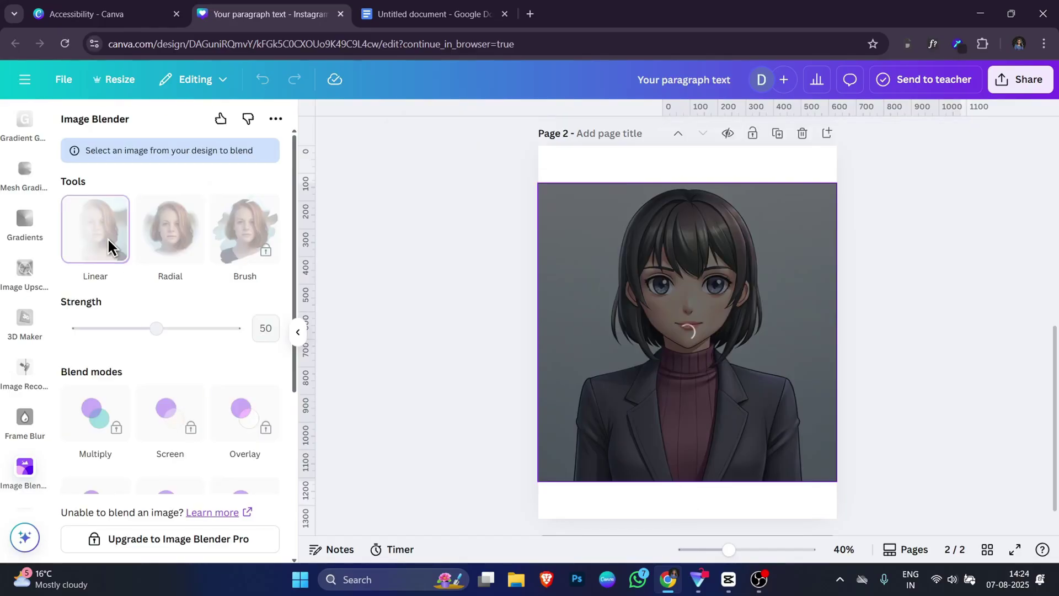
left_click_drag(687, 270, 828, 359)
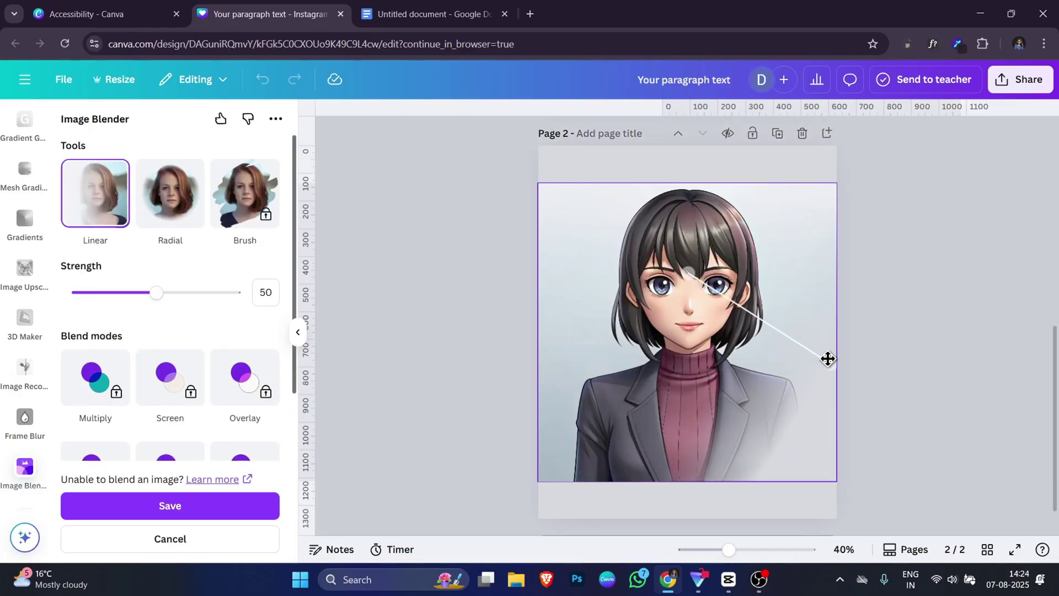
left_click_drag(694, 279, 550, 194)
left_click_drag(156, 293, 108, 299)
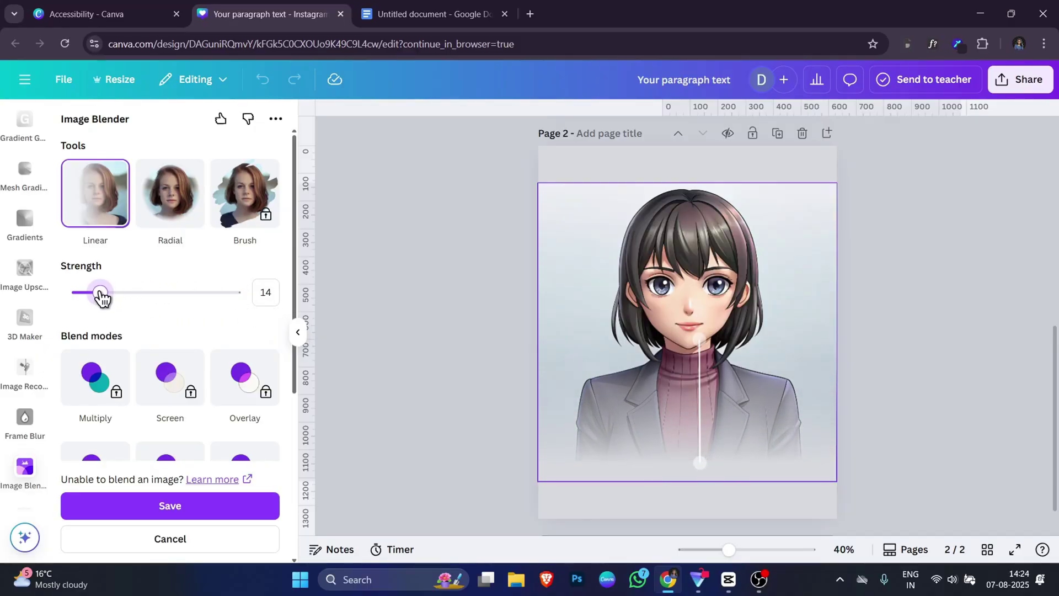
scroll(182, 289, "down", 5)
scroll(184, 288, "up", 5)
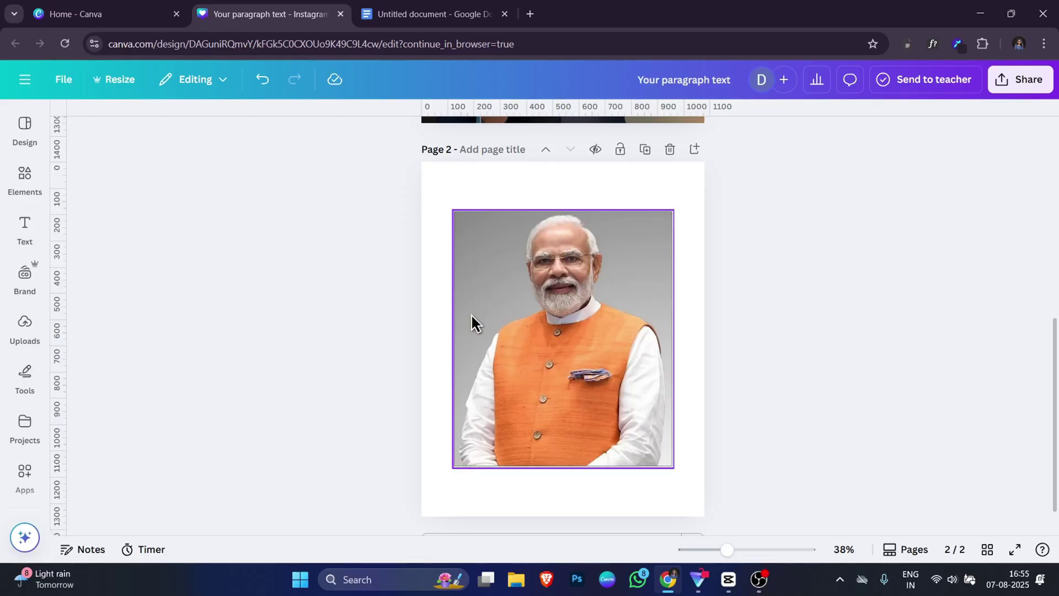
Step: Upscale the man's portrait with Image Upscaler and compare it against the original
left_click(194, 454)
left_click(25, 472)
left_click(182, 131)
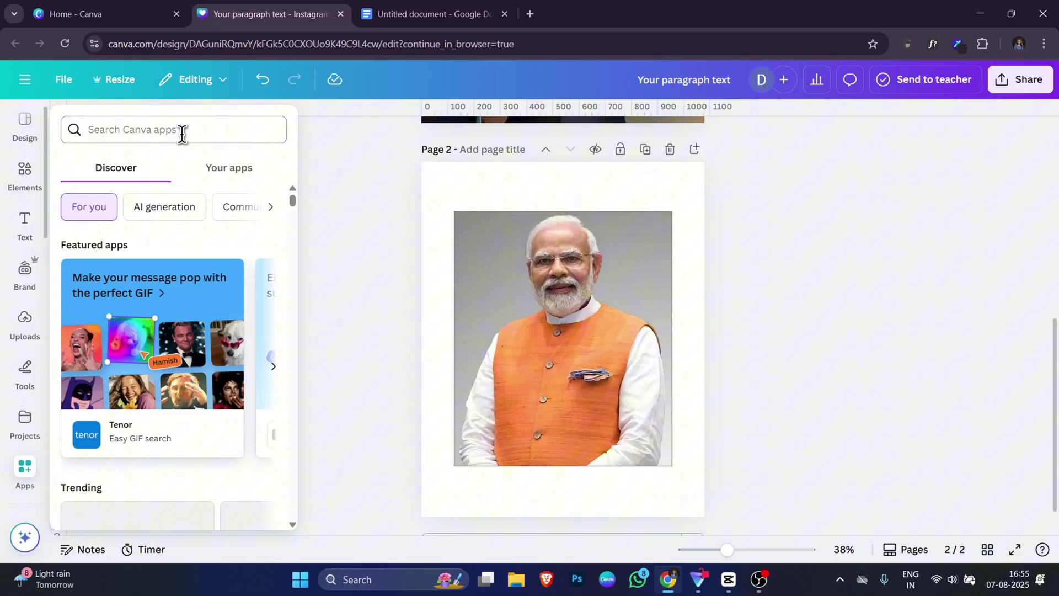
type("IMAGE UPS")
left_click(108, 185)
left_click(634, 373)
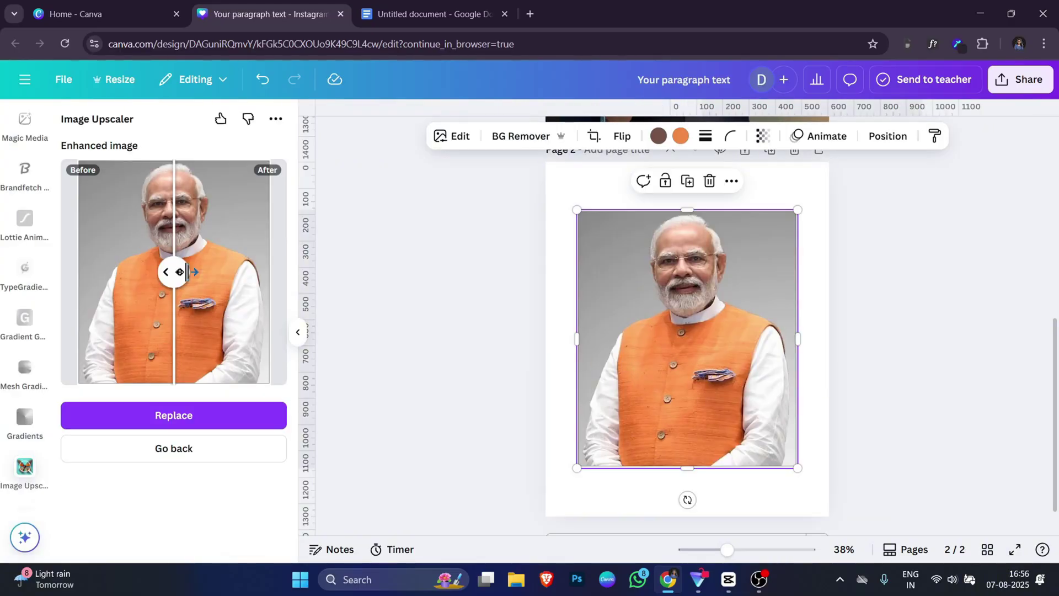
left_click_drag(186, 272, 97, 283)
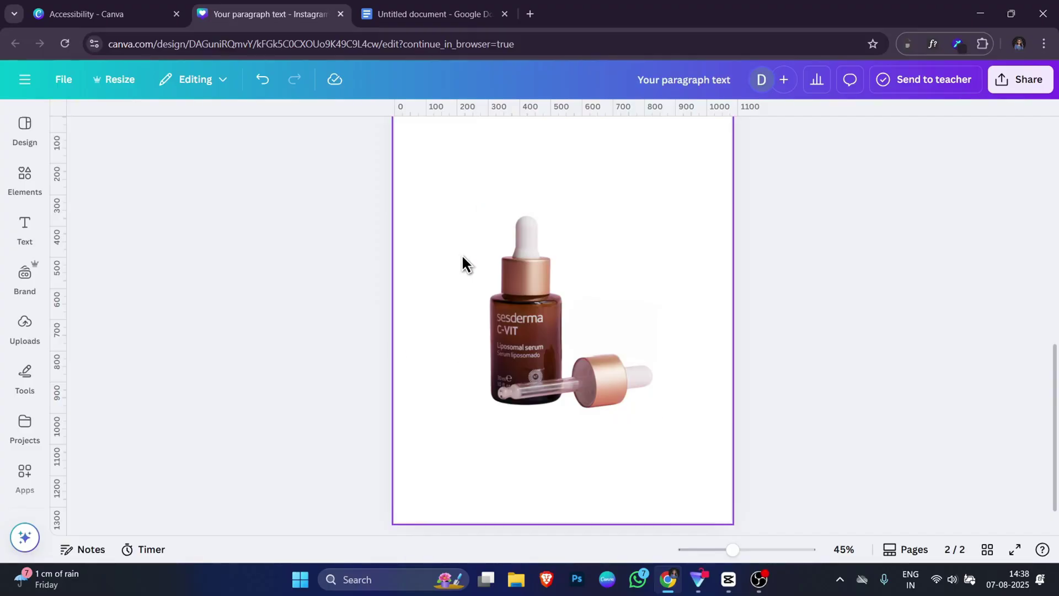
Step: Add an Easy Reflections reflection to the serum bottle with offset 40 and opacity 47
left_click(25, 475)
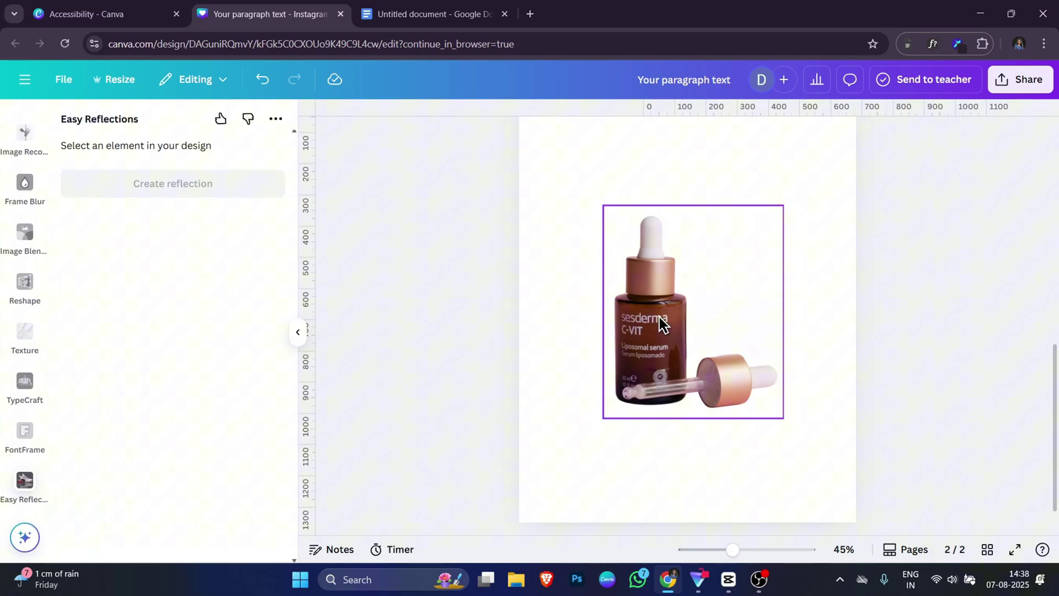
left_click(662, 325)
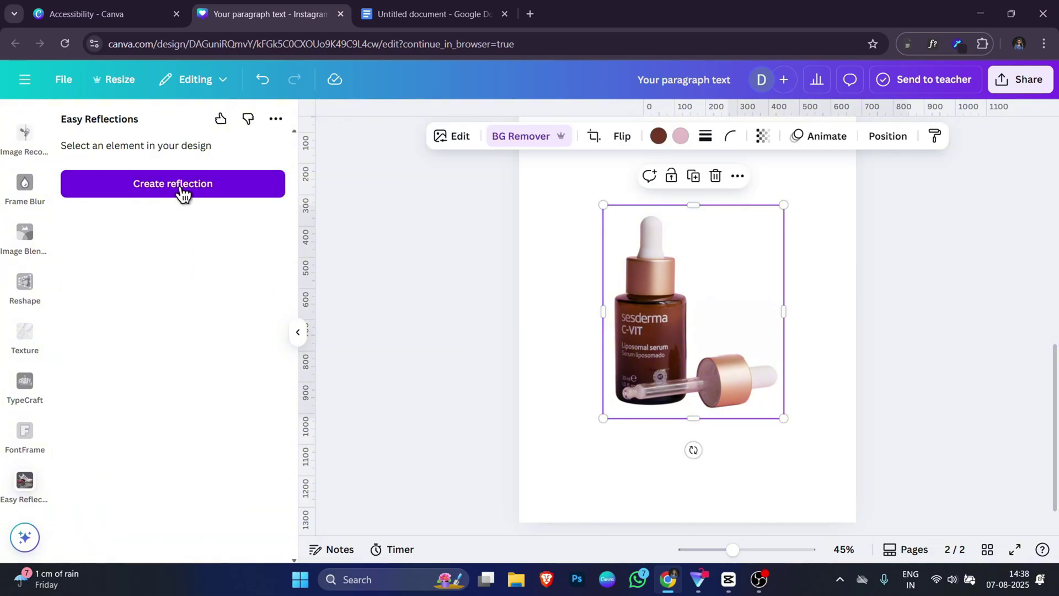
left_click(192, 184)
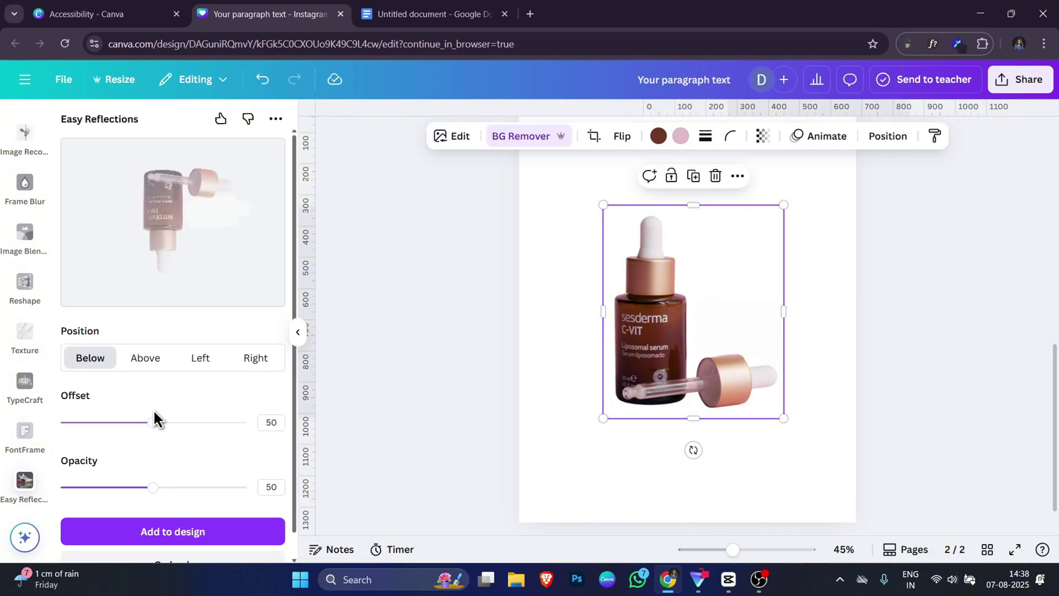
left_click_drag(149, 421, 133, 422)
mouse_move(150, 489)
left_mouse_down()
mouse_move(83, 487)
mouse_move(148, 488)
left_mouse_up()
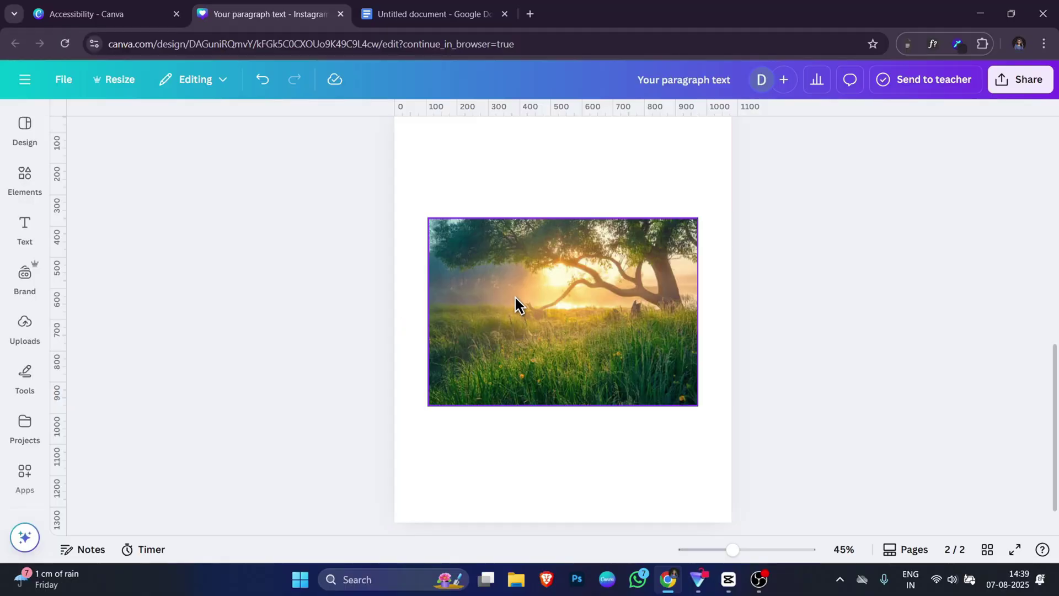
Step: Open the Reshape app with the meadow photo selected
left_click(25, 471)
triple_click(255, 127)
type("RES")
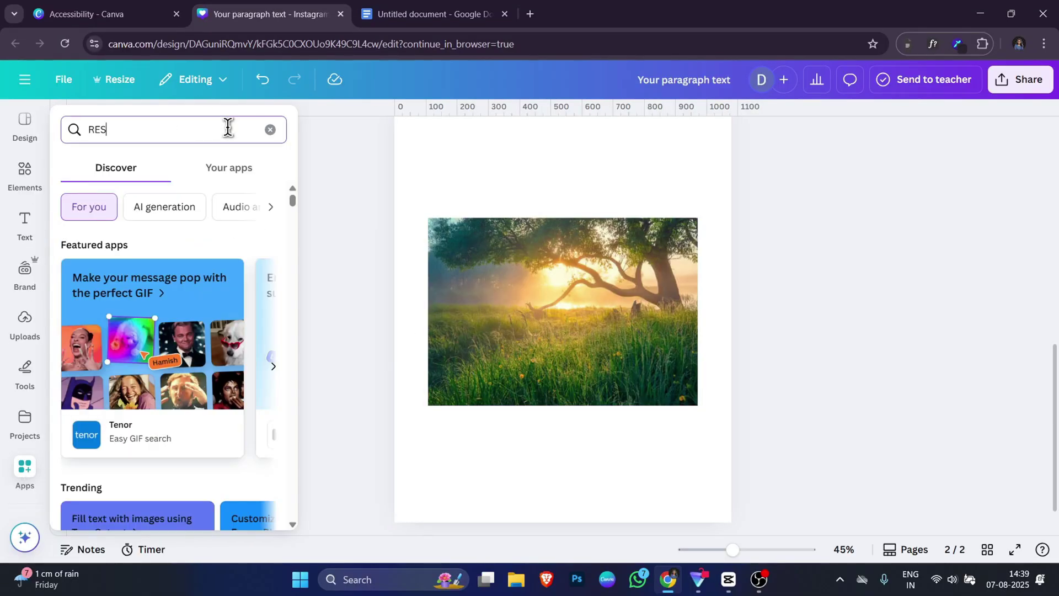
type("HAPE")
left_click(89, 160)
left_click(644, 293)
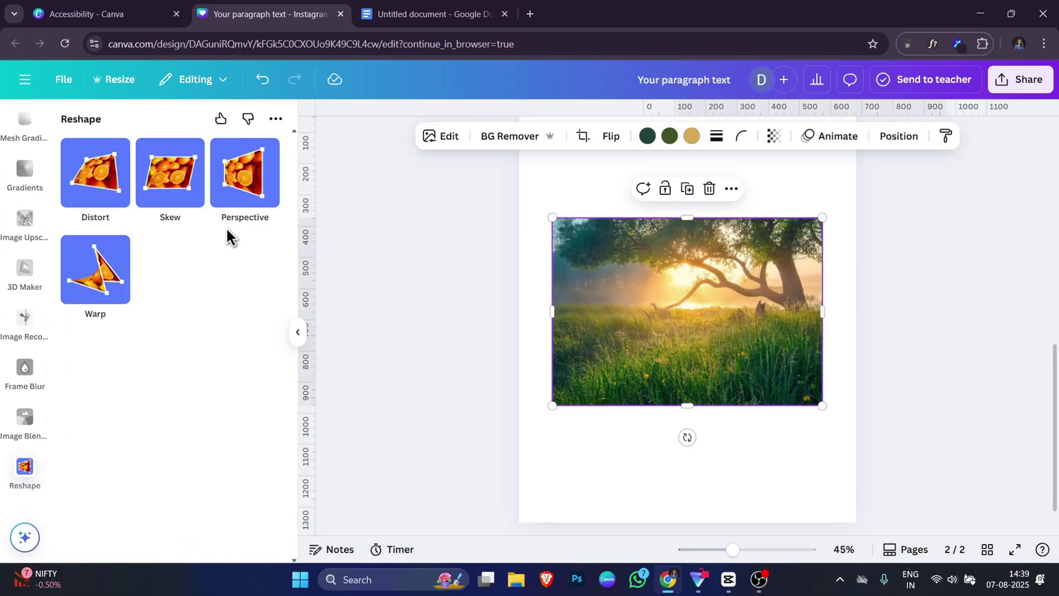
Step: Distort the photo's left corners, skew its top edge, and pinch its perspective into a trapezoid
left_click(113, 192)
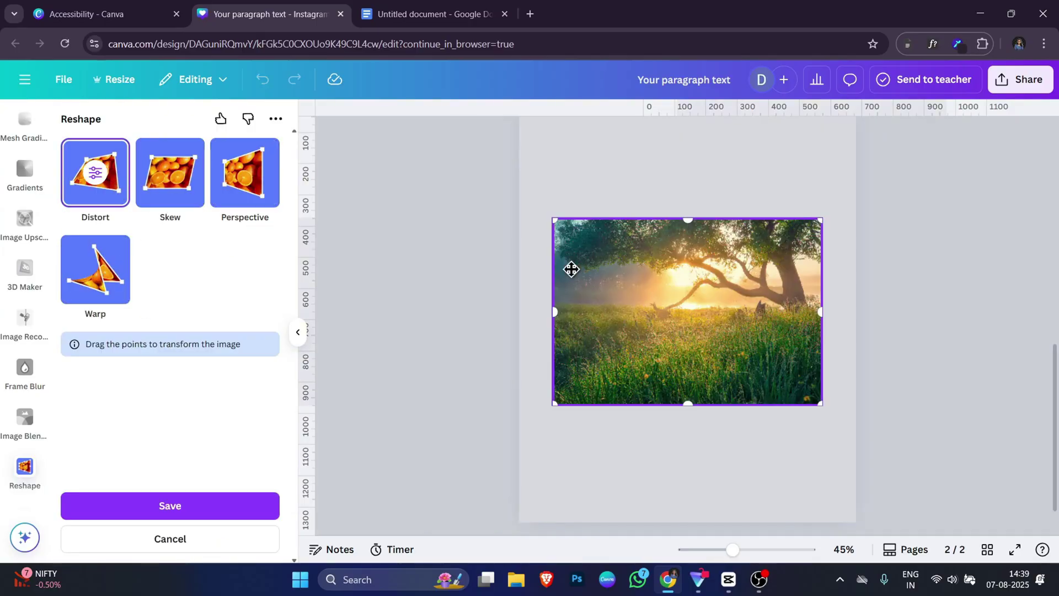
left_click_drag(554, 220, 581, 248)
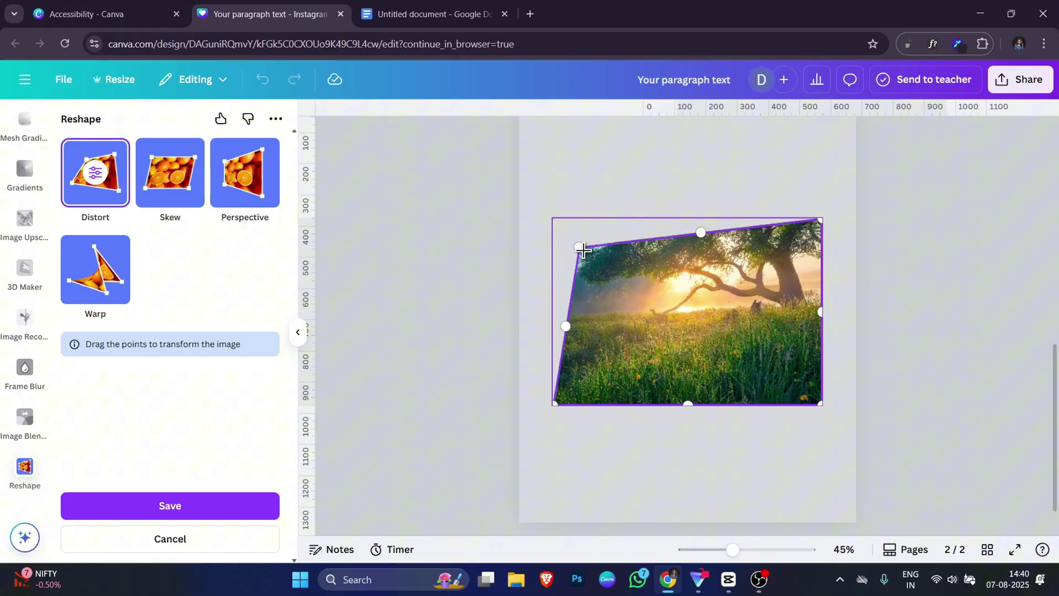
left_click_drag(555, 406, 567, 362)
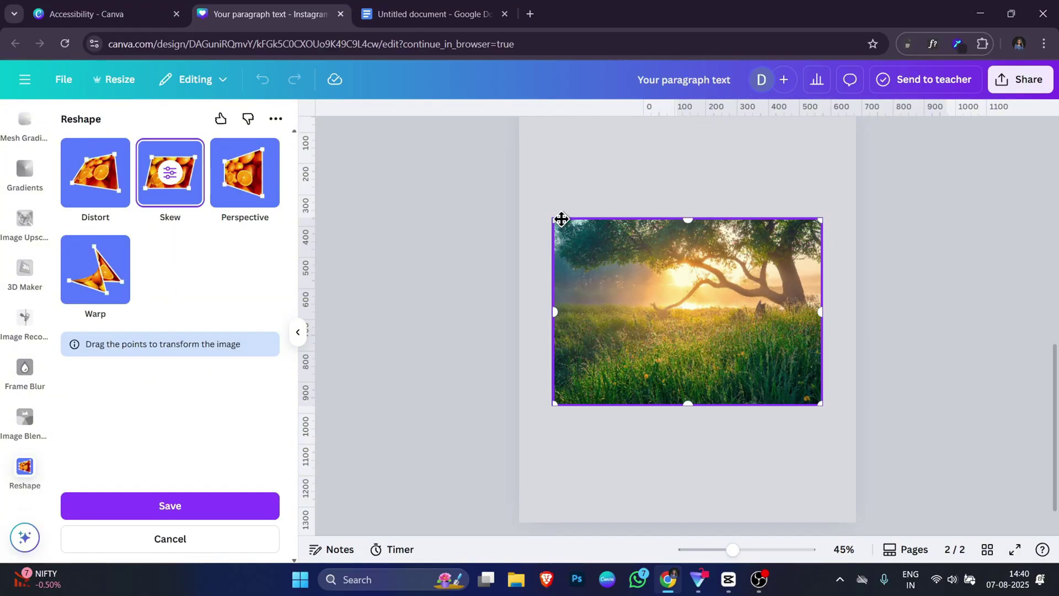
left_click_drag(562, 219, 600, 252)
left_click(265, 189)
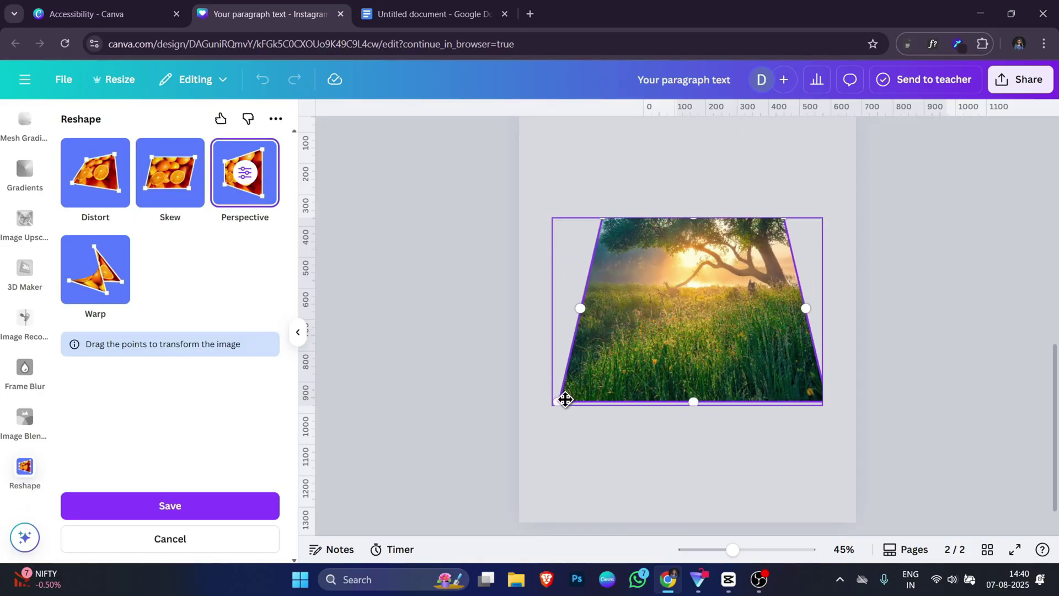
left_click_drag(594, 223, 614, 241)
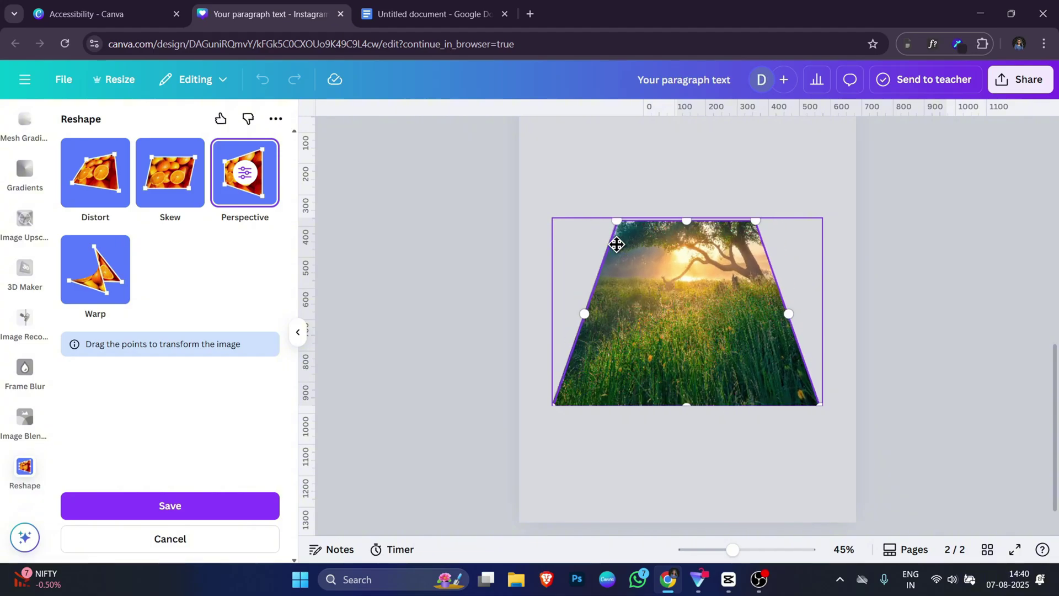
left_click(101, 280)
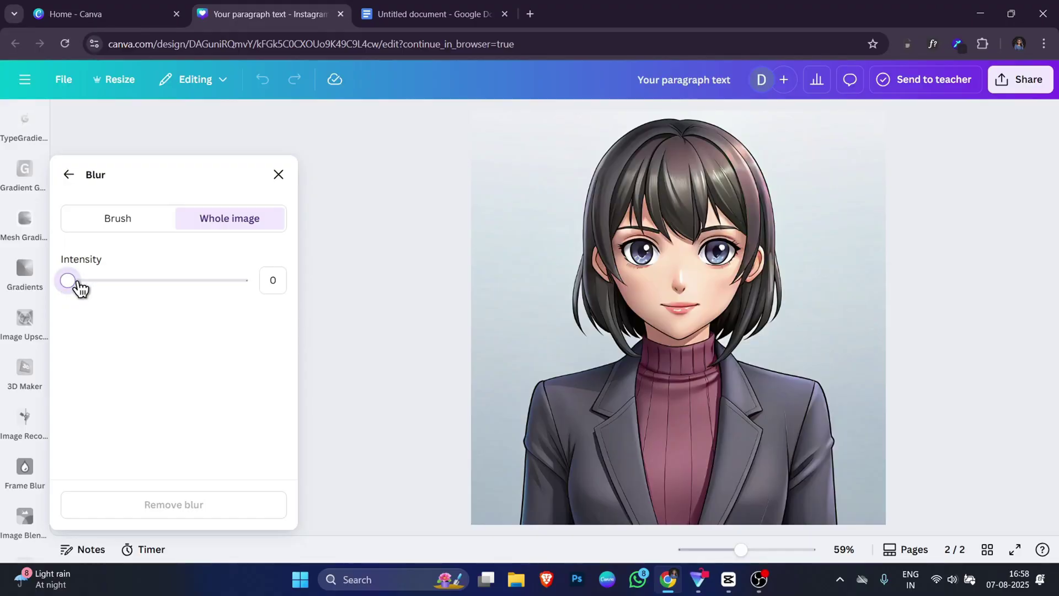
Step: Brush blur over the face, hair and lower body at higher intensity, with edge softness 19
left_click_drag(80, 286, 222, 296)
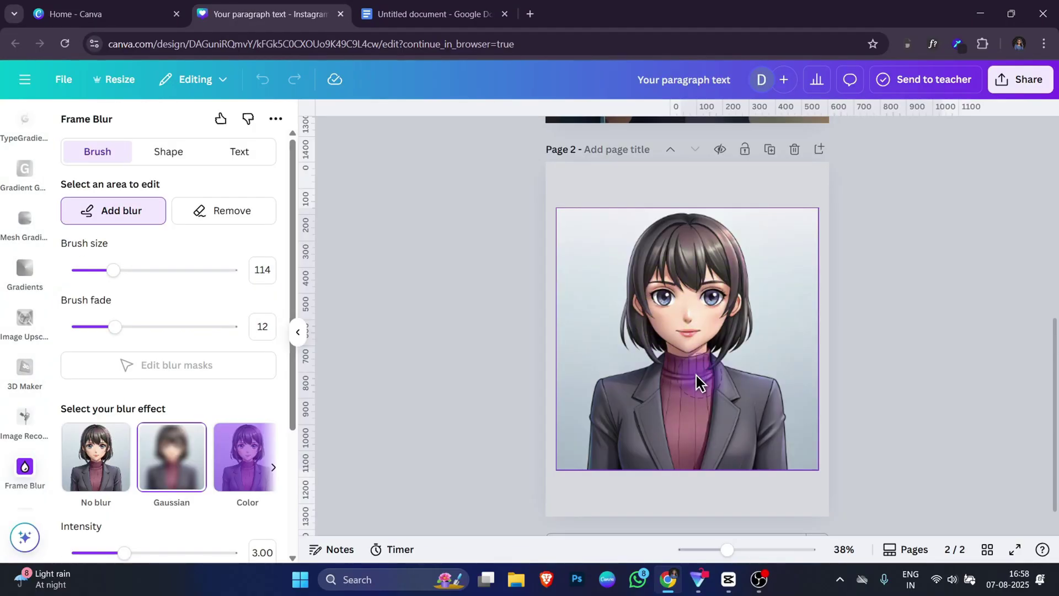
left_click(688, 334)
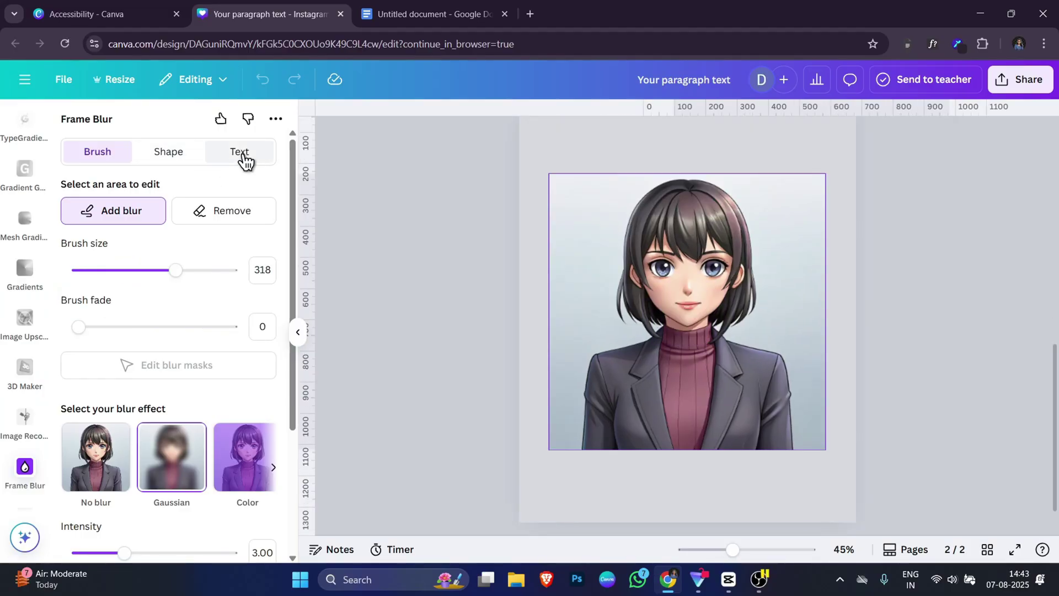
mouse_move(654, 243)
left_mouse_down()
mouse_move(744, 232)
mouse_move(709, 232)
left_mouse_up()
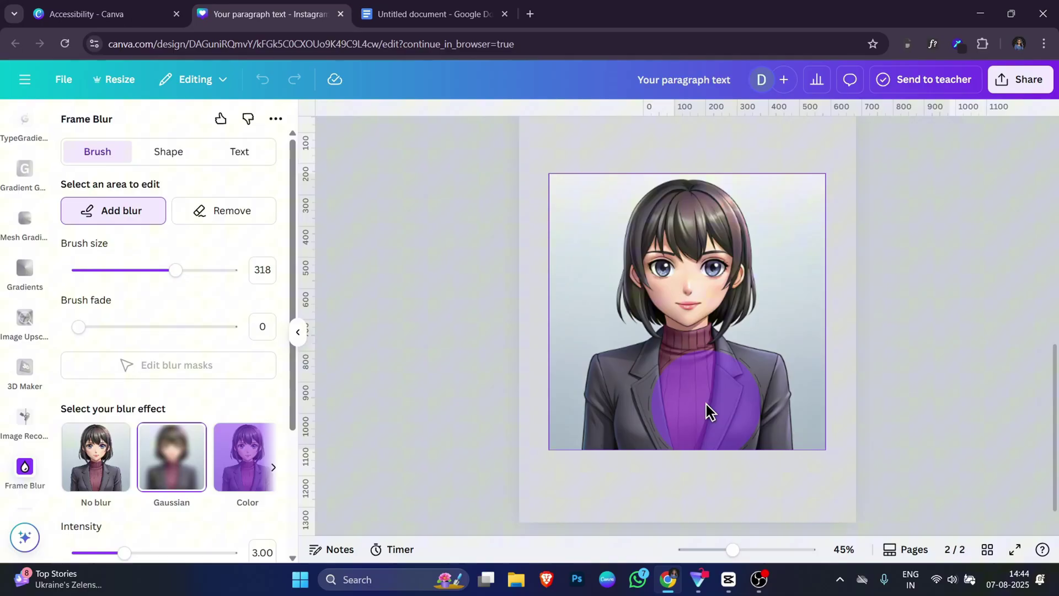
mouse_move(705, 406)
left_mouse_down()
mouse_move(632, 404)
mouse_move(761, 416)
left_mouse_up()
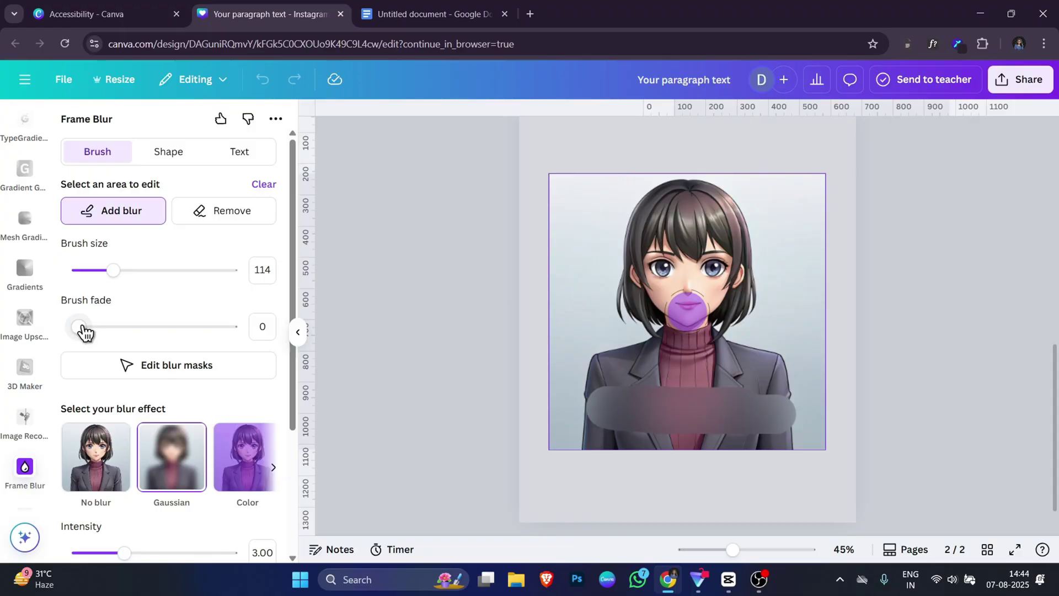
mouse_move(83, 330)
left_mouse_down()
mouse_move(172, 336)
mouse_move(95, 331)
mouse_move(160, 335)
mouse_move(115, 331)
left_mouse_up()
Step: Add a square blur over the lower face and an I'M A BLUR text blur beside the neck
left_click(168, 152)
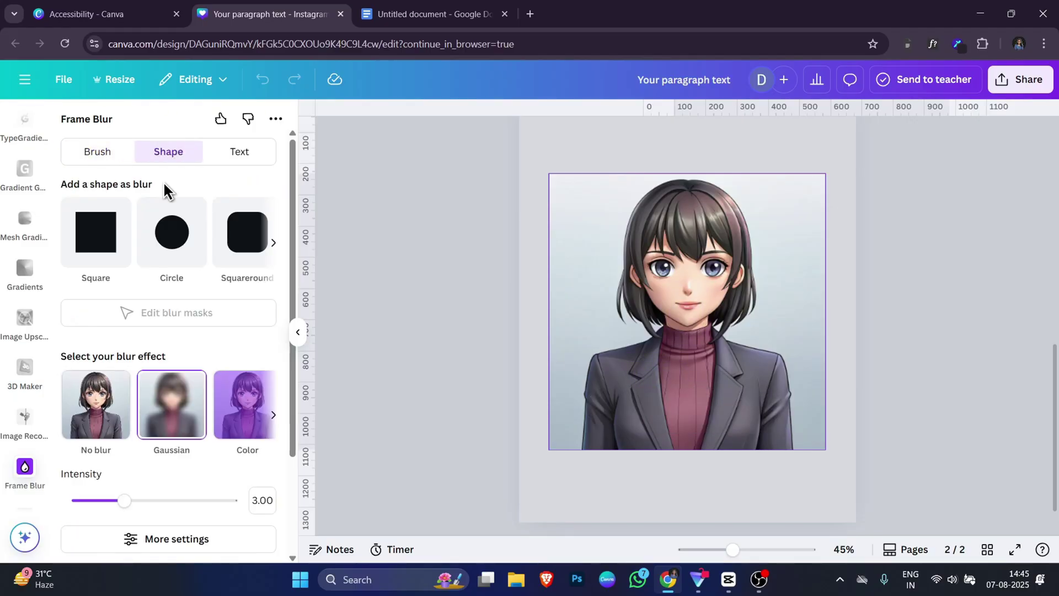
left_click(99, 237)
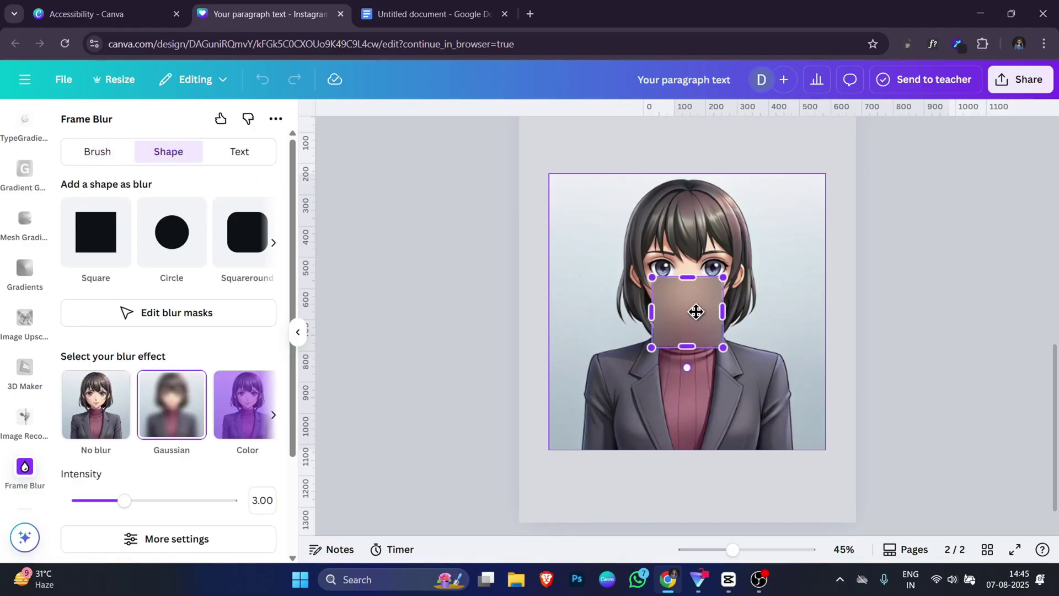
left_click_drag(696, 311, 660, 385)
left_click(239, 151)
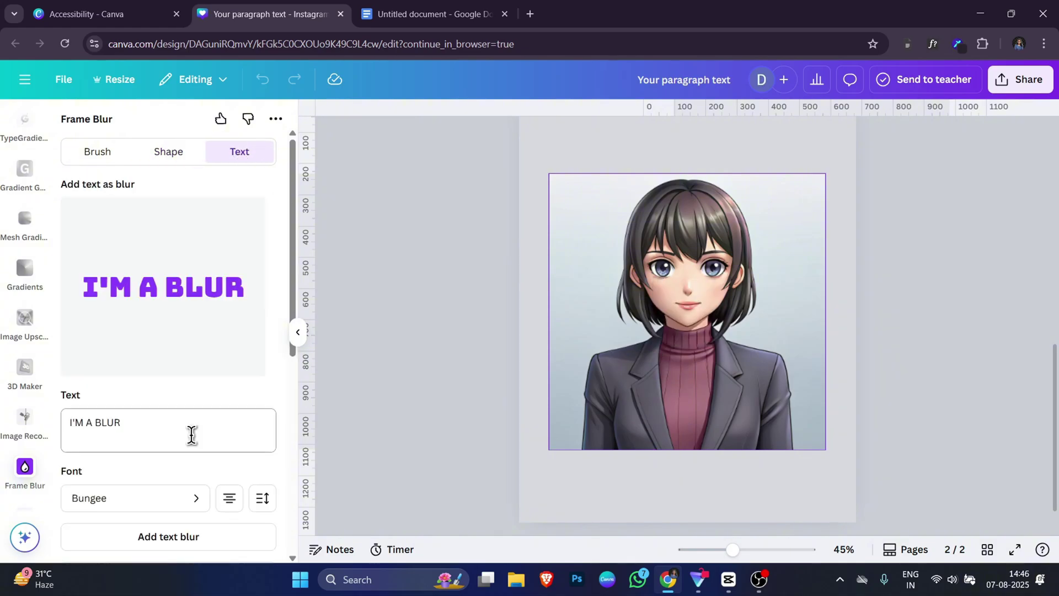
scroll(177, 435, "down", 2)
left_click(170, 433)
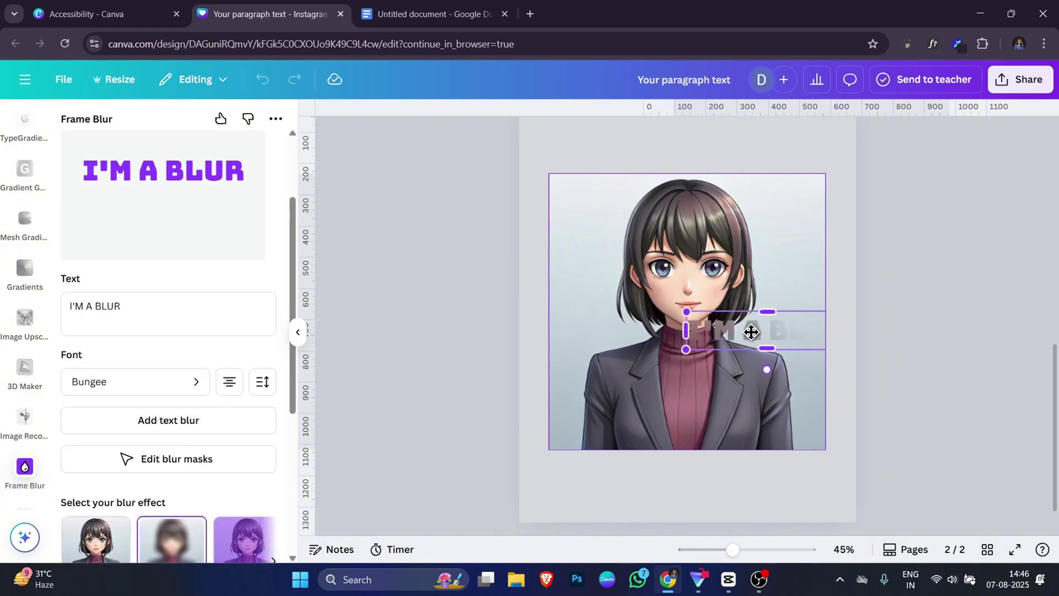
left_click_drag(749, 331, 726, 331)
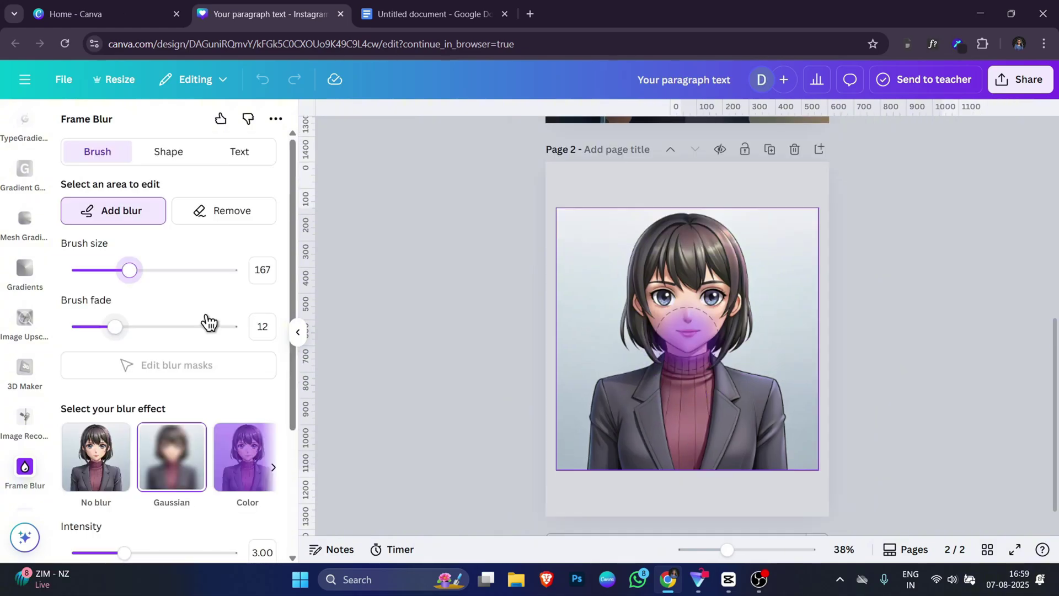
Step: Browse additional Frame Blur effect styles and change the blur intensity
scroll(208, 322, "down", 2)
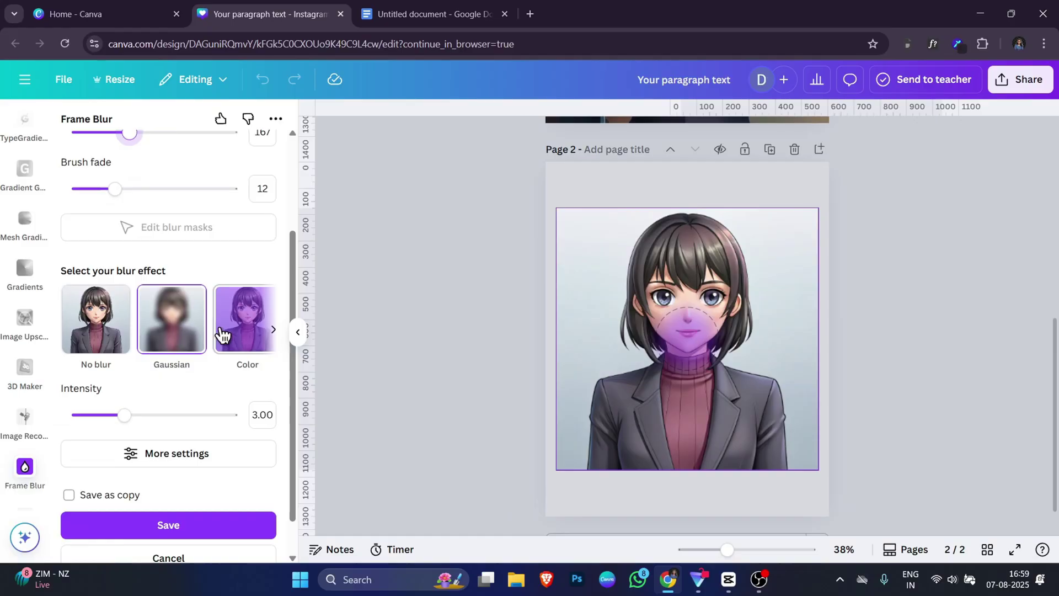
left_click(273, 330)
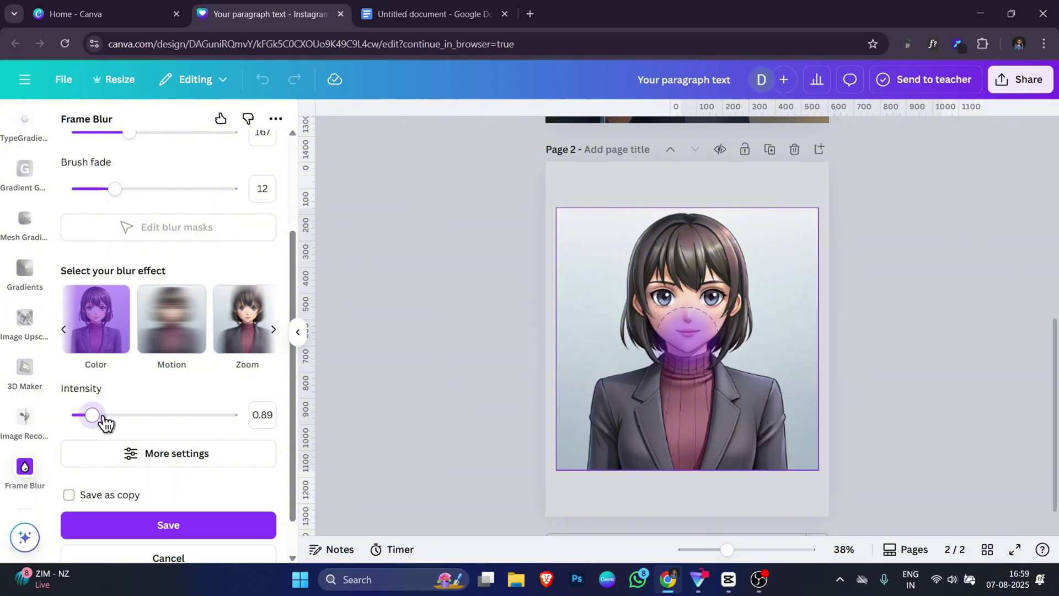
left_click(130, 417)
scroll(133, 377, "down", 1)
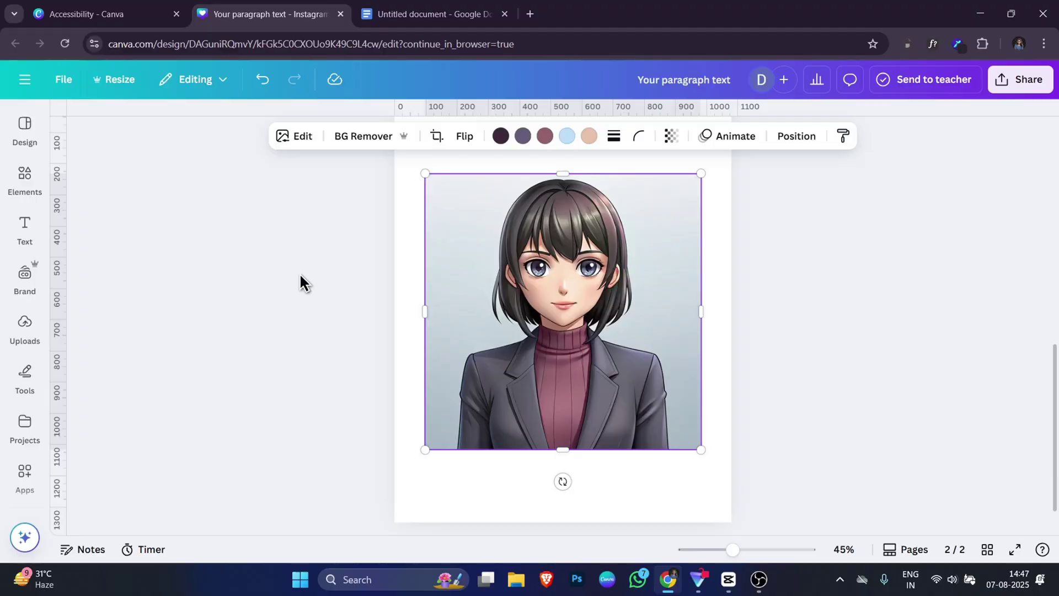
Step: Apply the Texture app's Worn paper texture in Multiply mode, adjusting scale and rotating to about 223°
left_click(27, 486)
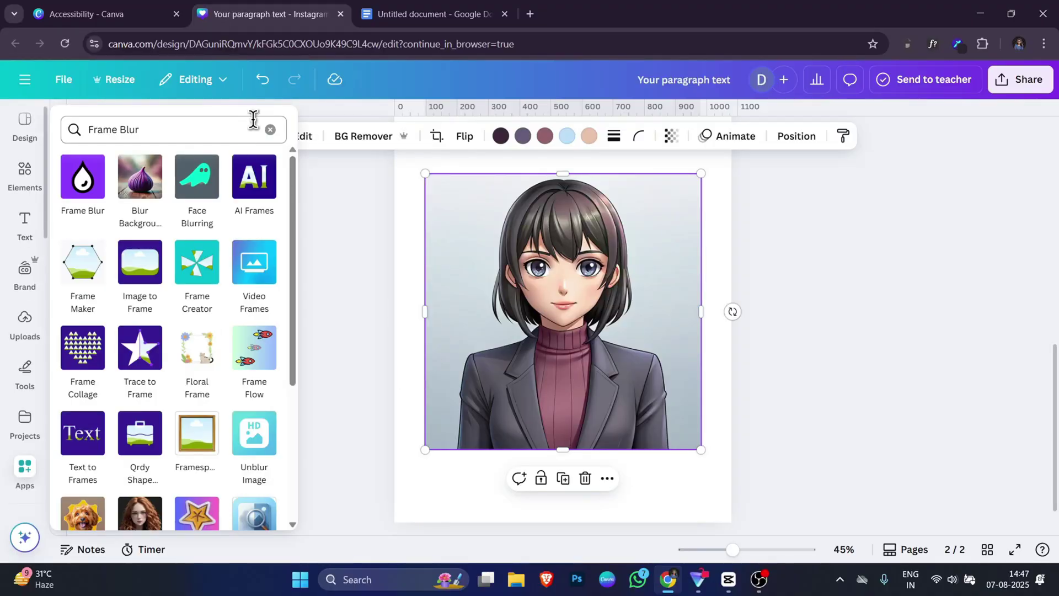
left_click(269, 130)
type("TEX")
left_click(151, 160)
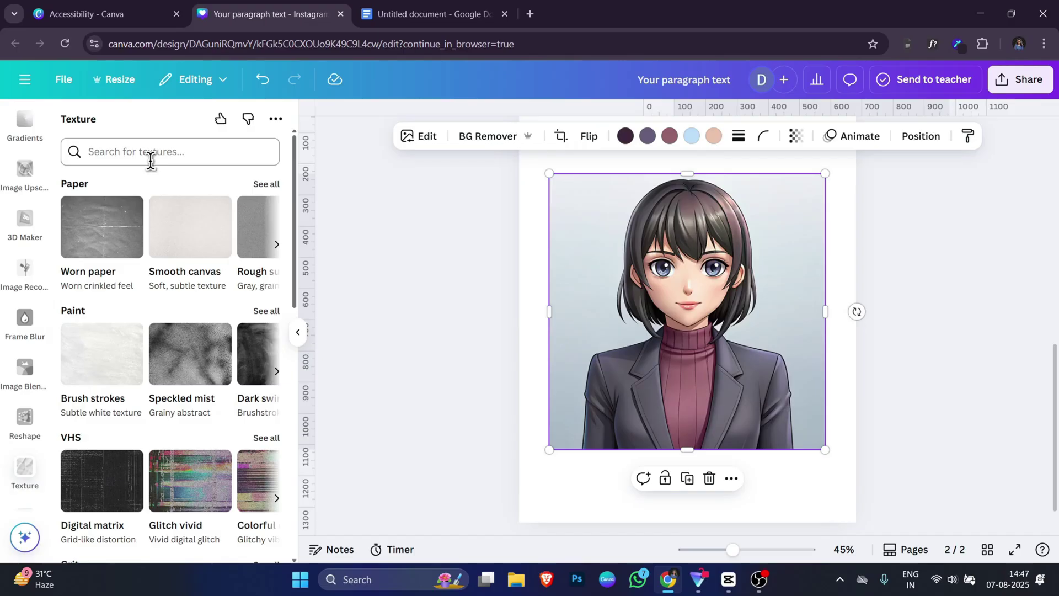
left_click(106, 252)
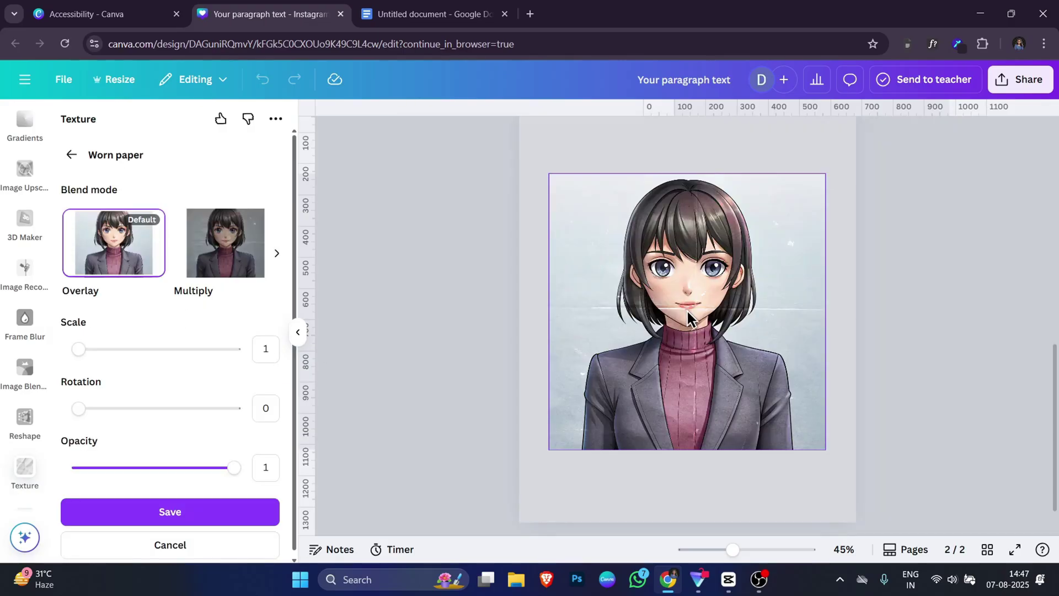
left_click(215, 271)
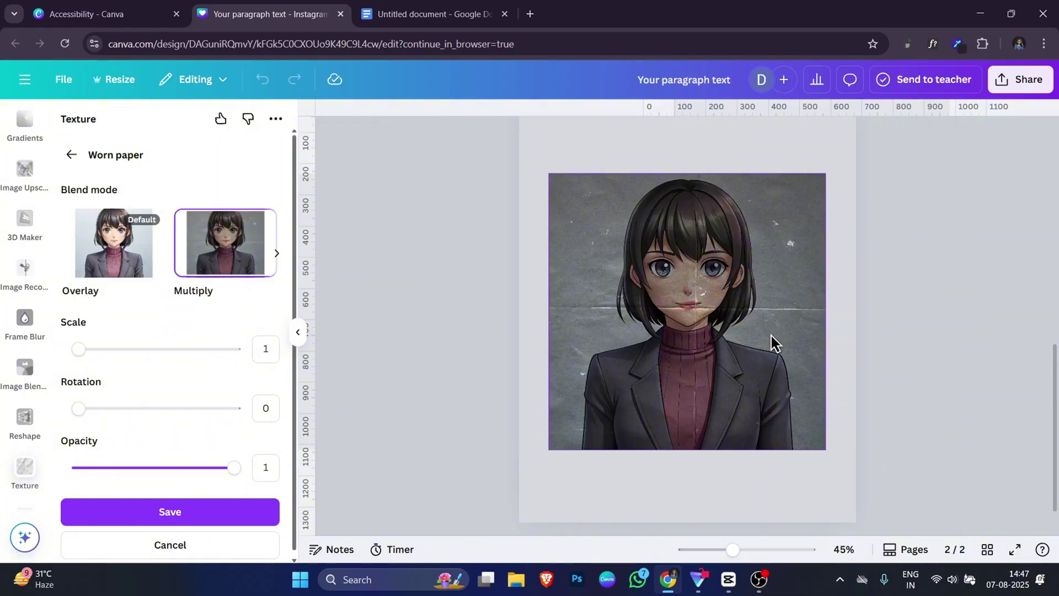
mouse_move(89, 353)
left_mouse_down()
mouse_move(171, 356)
mouse_move(98, 353)
left_mouse_up()
mouse_move(80, 409)
left_mouse_down()
mouse_move(178, 415)
mouse_move(99, 408)
left_mouse_up()
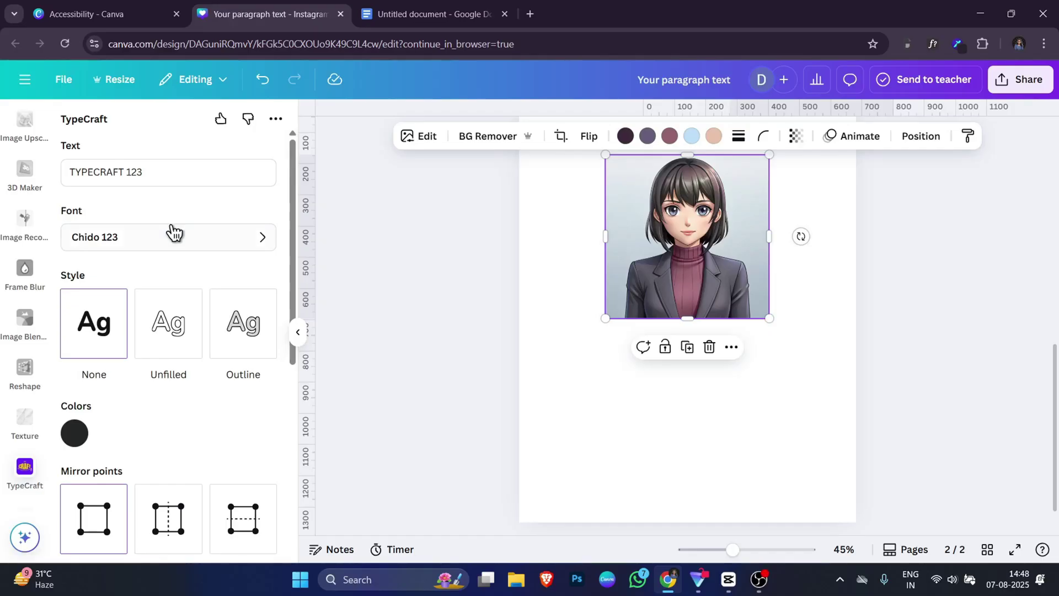
Step: Browse the TypeCraft font list and return without changing the font
left_click(172, 243)
scroll(175, 245, "down", 5)
scroll(174, 243, "down", 5)
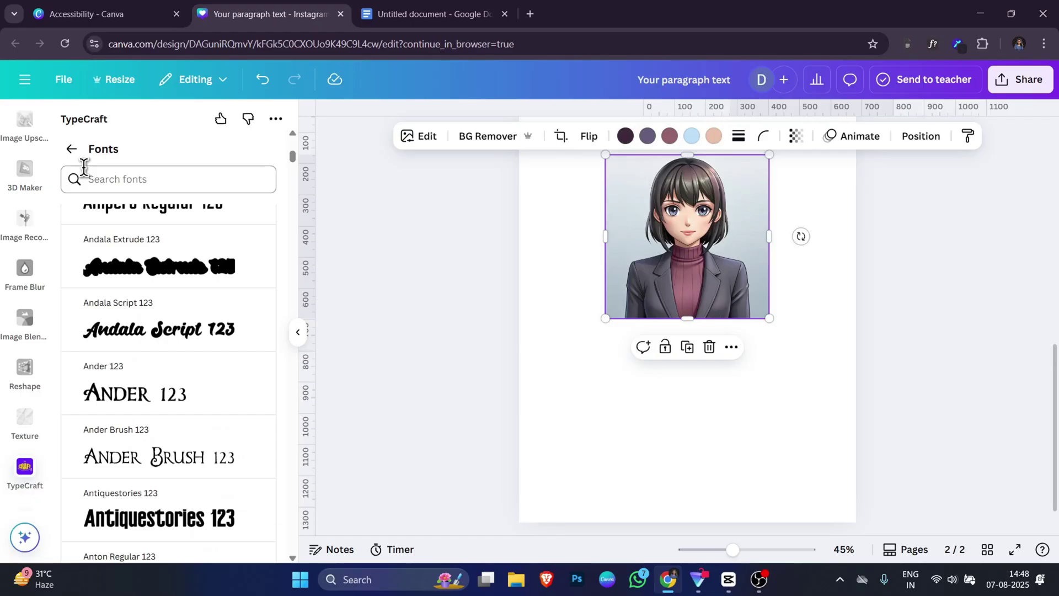
left_click(73, 150)
scroll(119, 254, "up", 5)
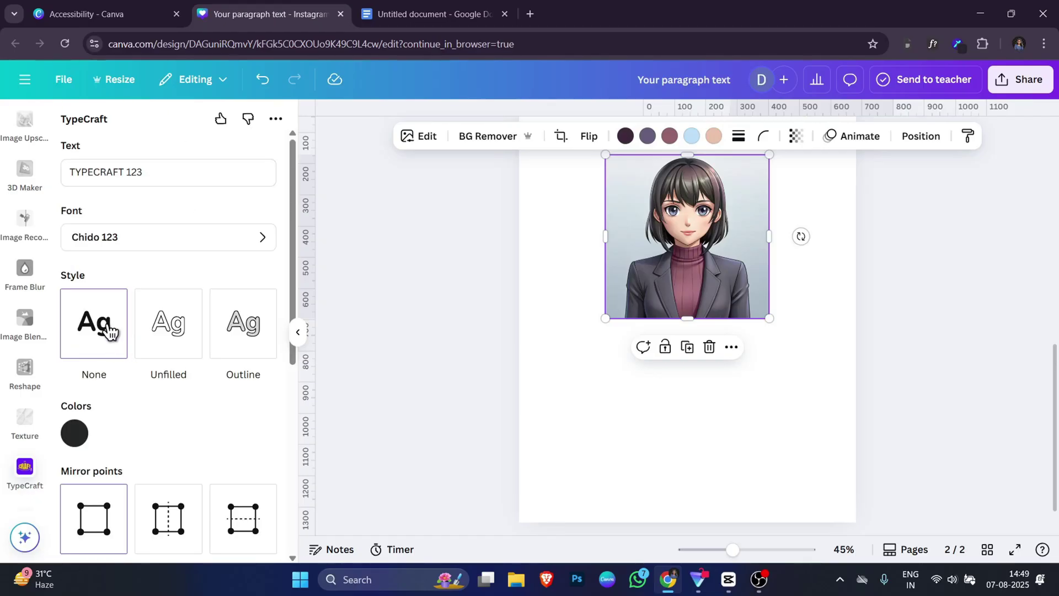
Step: Try the unfilled and outline styles, then colour the TYPECRAFT 123 text red
left_click(181, 340)
scroll(177, 340, "down", 5)
scroll(166, 369, "up", 5)
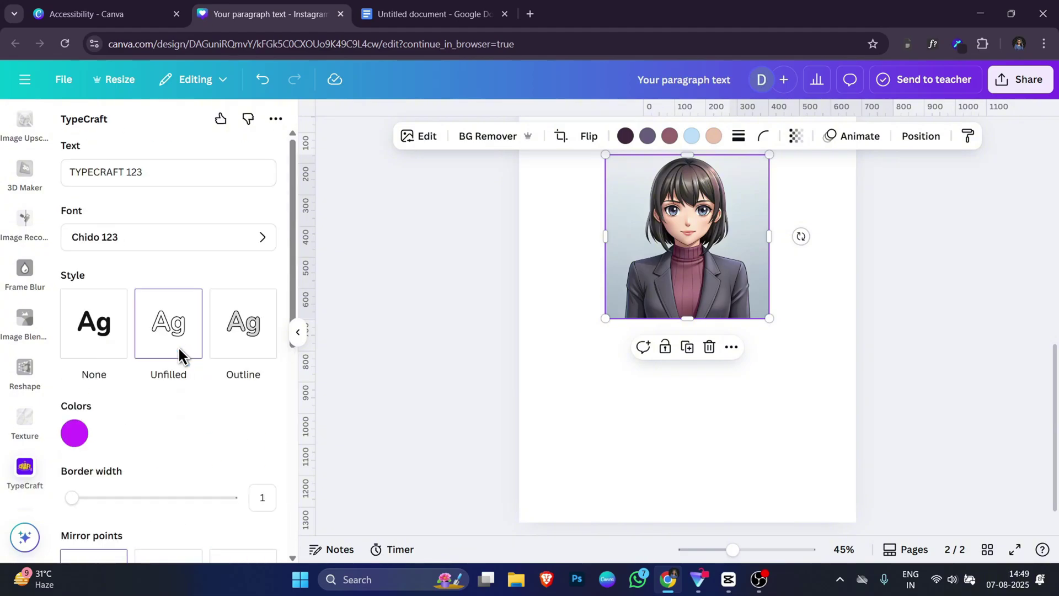
left_click(237, 343)
left_click(74, 433)
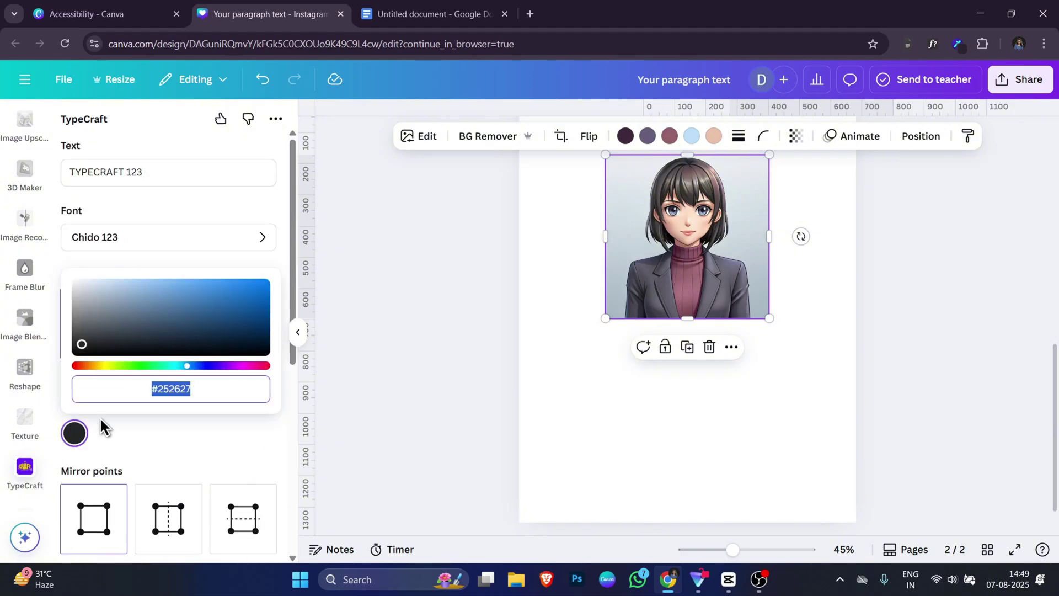
left_click(79, 366)
left_click(189, 420)
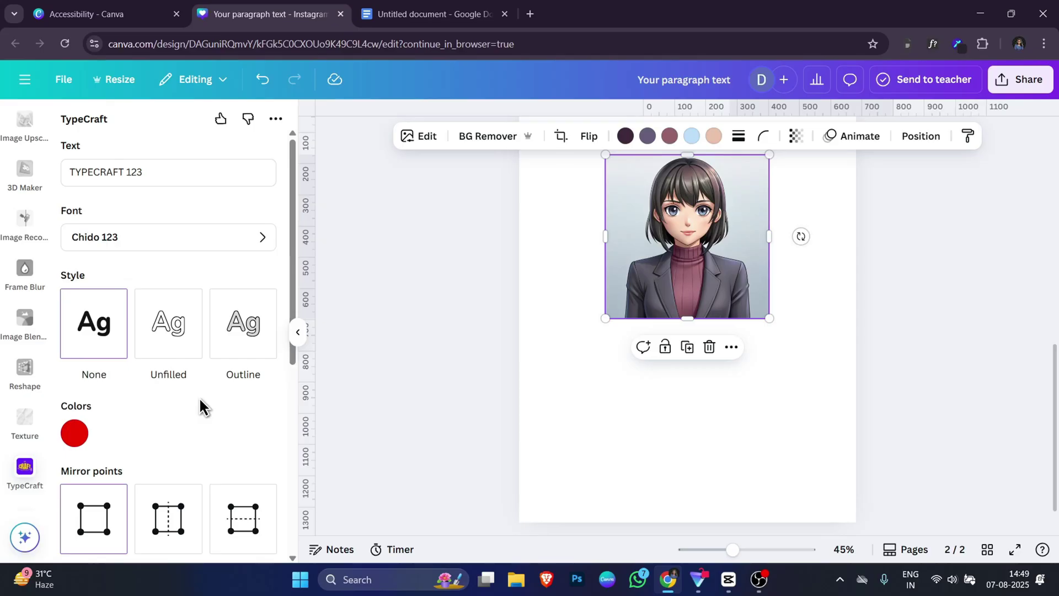
Step: Set Horizontal mirroring and drag a shape handle to bend the text into an arch
scroll(182, 405, "down", 3)
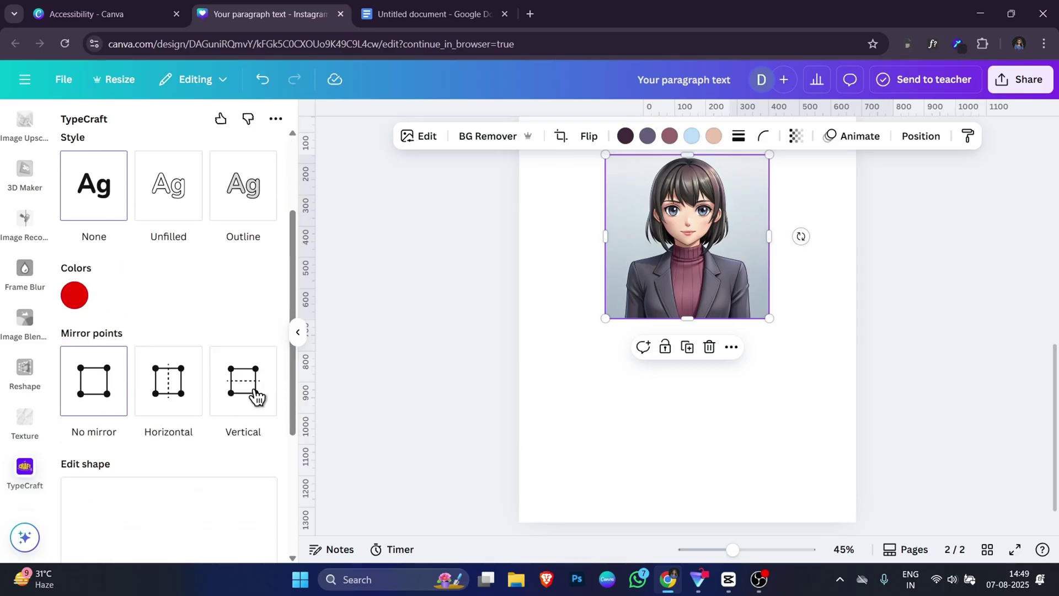
left_click(172, 396)
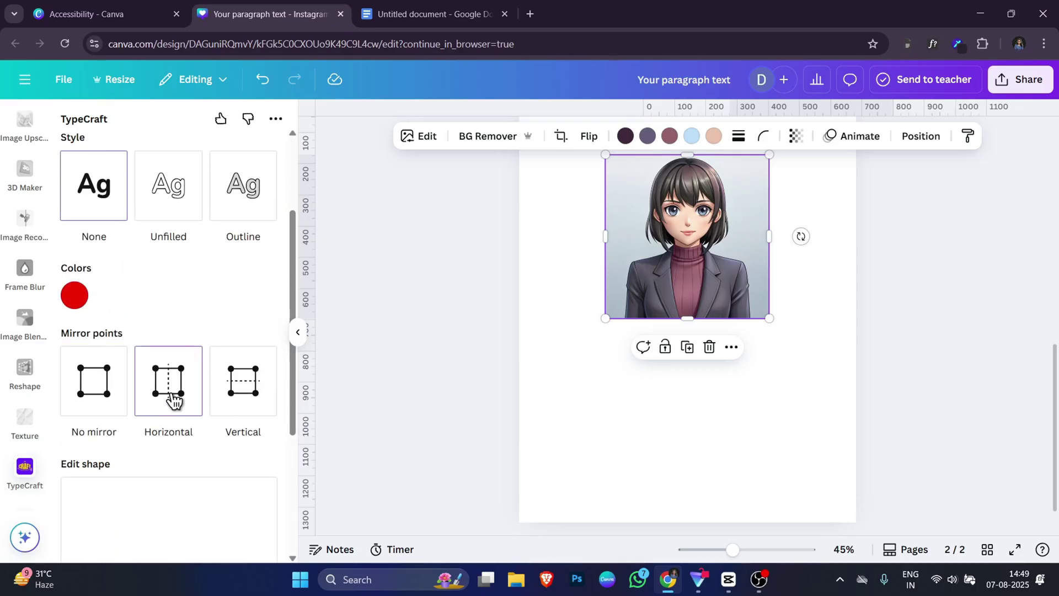
left_click(258, 401)
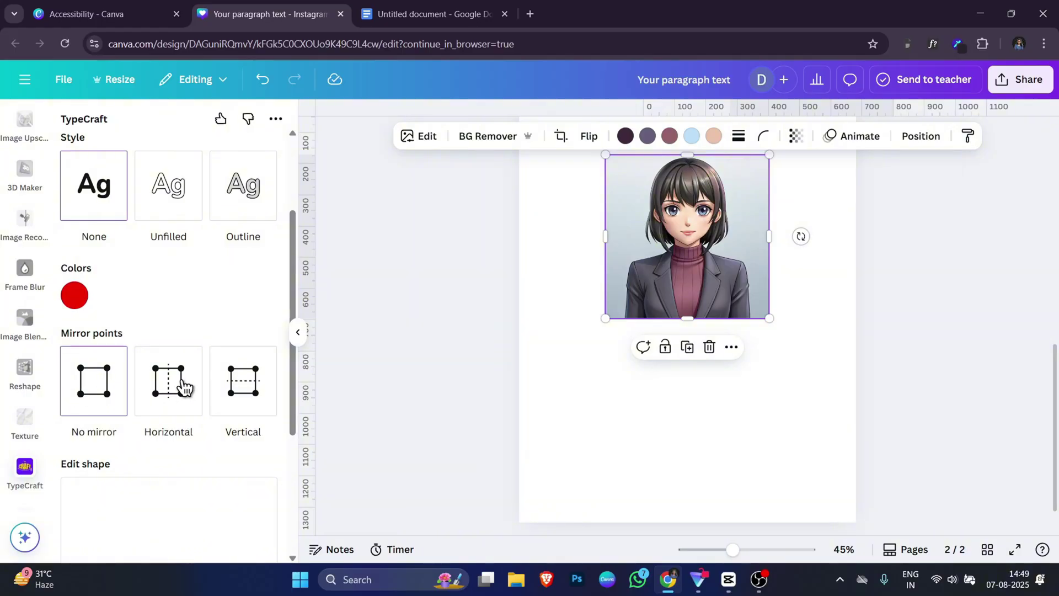
scroll(181, 385, "down", 3)
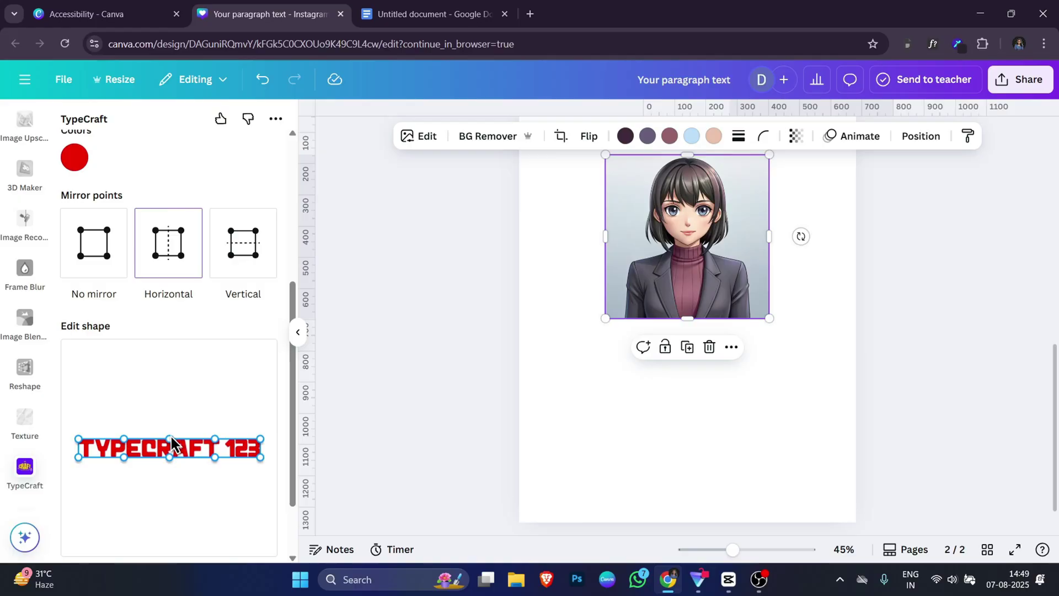
left_click_drag(171, 444, 166, 421)
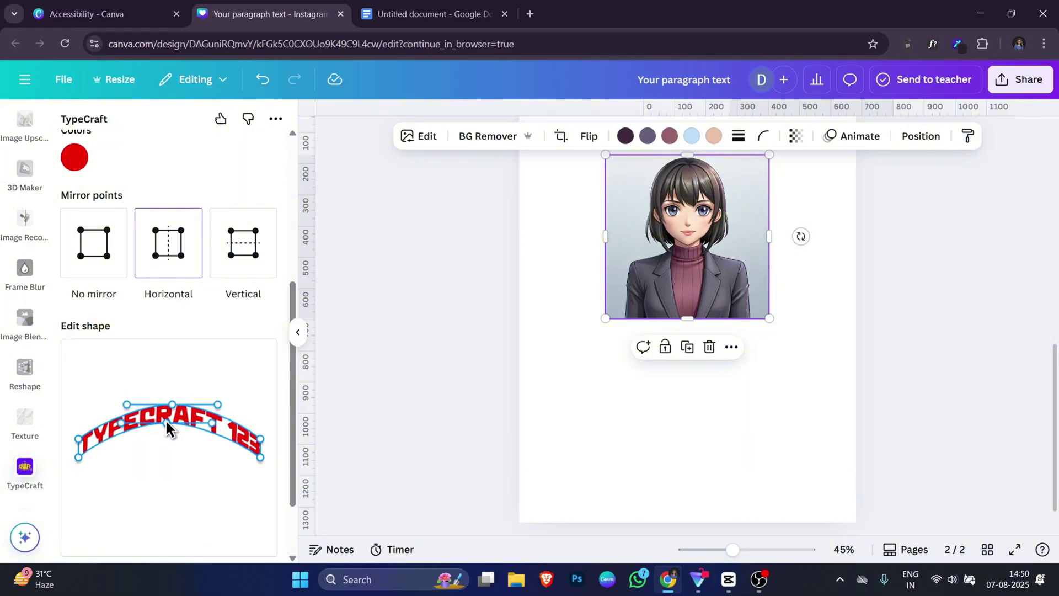
Step: Warp the text symmetrically into a diamond, then reset it to a flat shape
scroll(171, 418, "down", 2)
left_click_drag(164, 333, 170, 395)
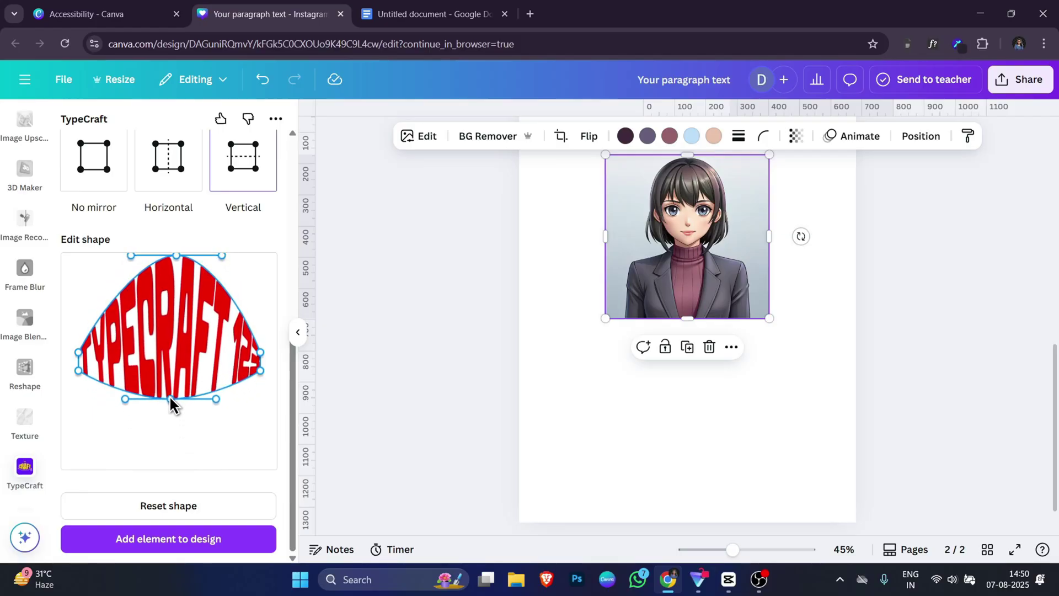
left_click(167, 163)
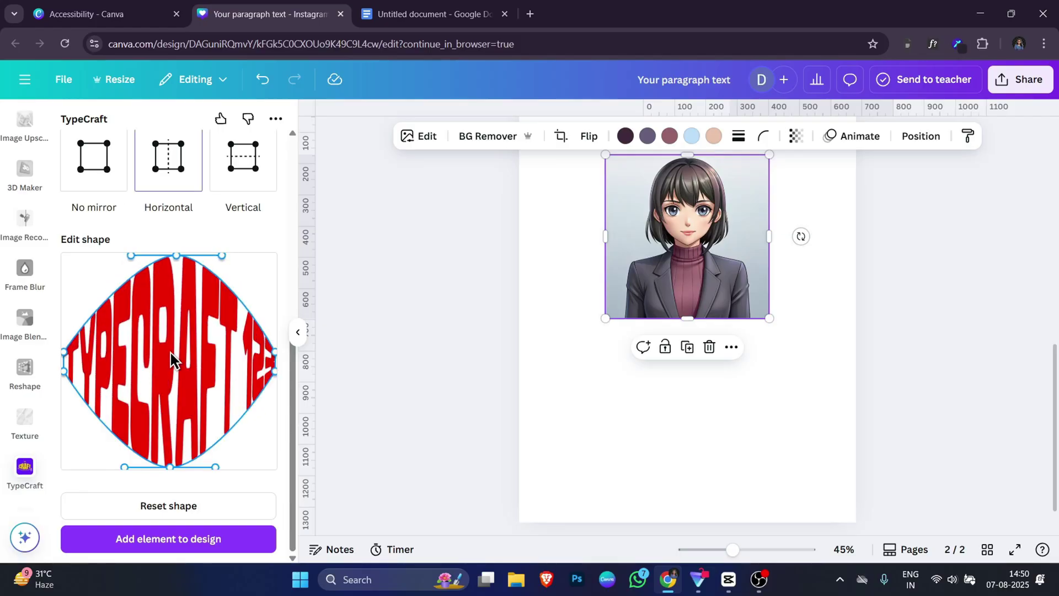
left_click(186, 510)
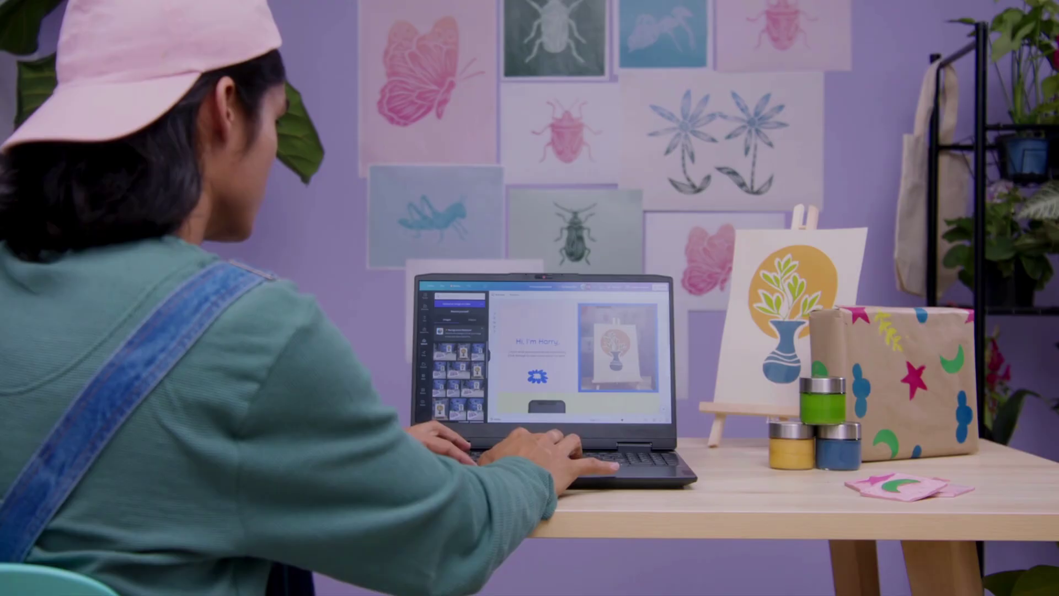
scroll(579, 353, "down", 5)
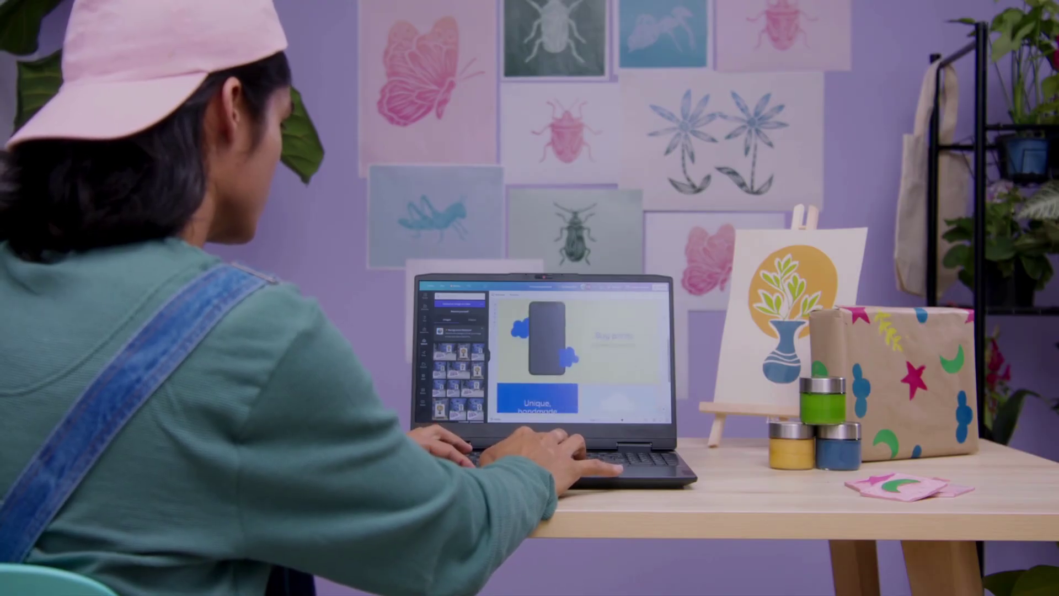